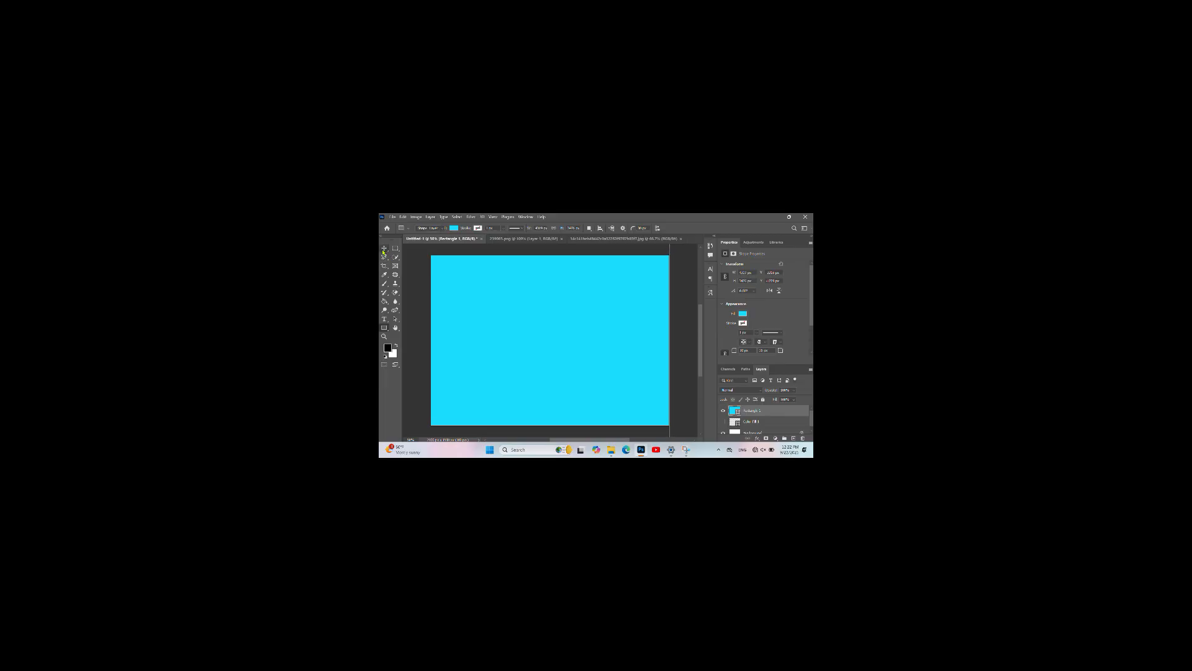
# - Switch to the photo of the standing man and select him with Select Subject
pyautogui.click(15, 96)
pyautogui.click(526, 239)
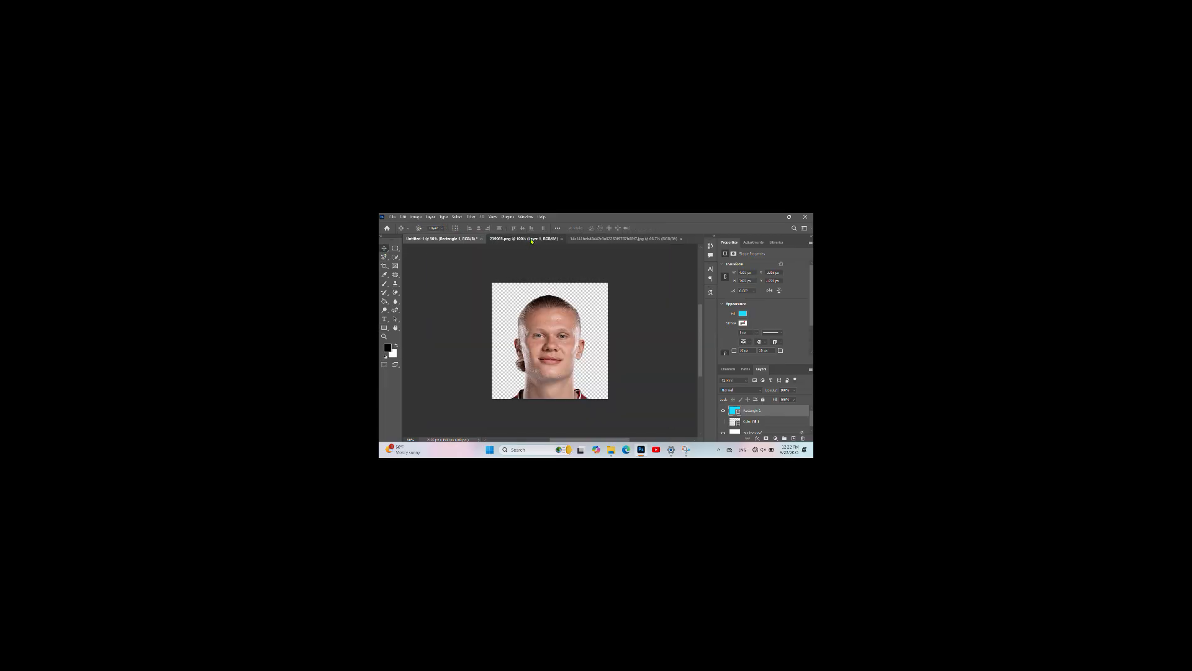
pyautogui.click(624, 239)
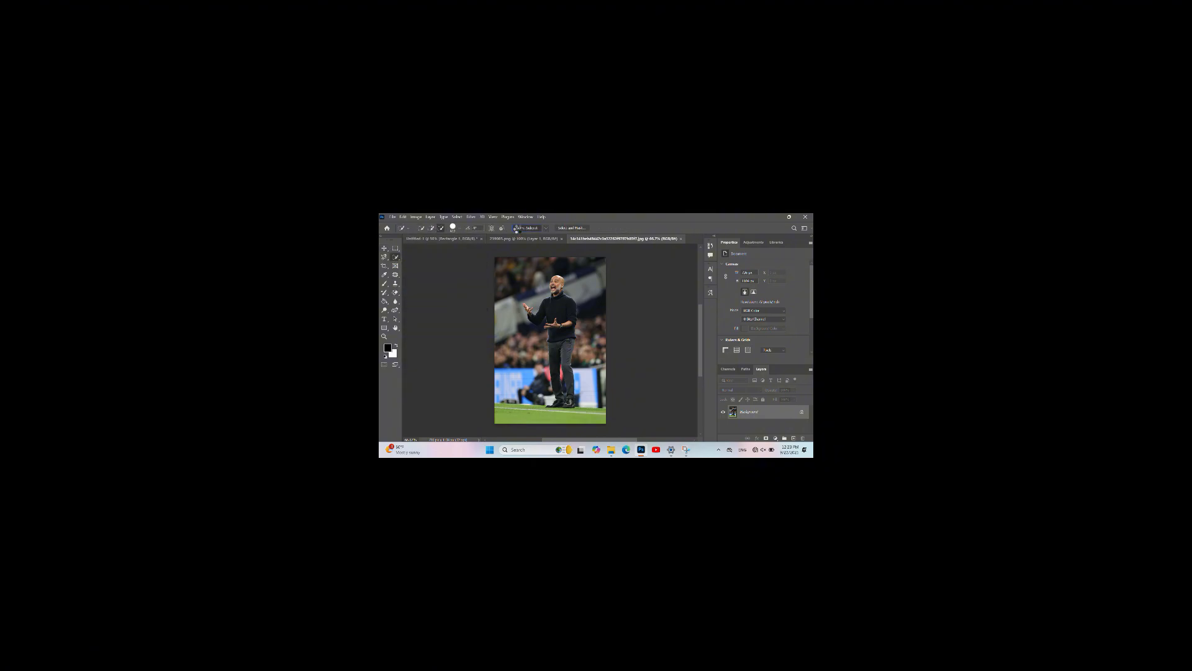
pyautogui.click(520, 228)
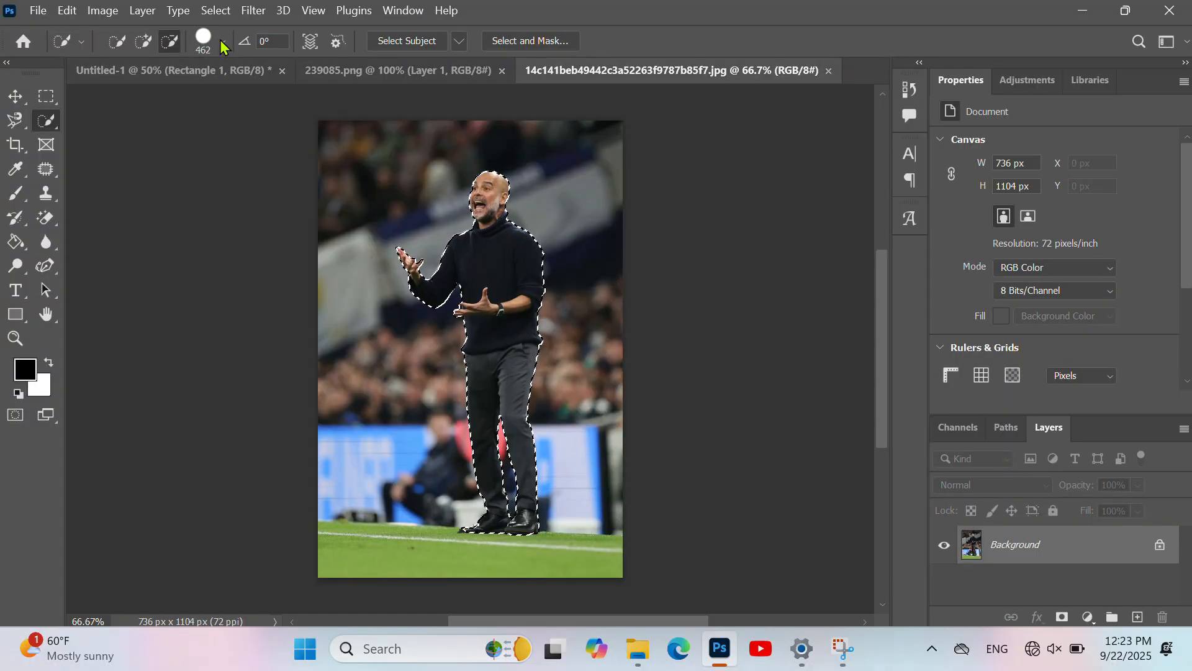
# - Set the selection brush size to 22 px
pyautogui.click(460, 228)
pyautogui.moveTo(152, 87); pyautogui.dragTo(138, 93)
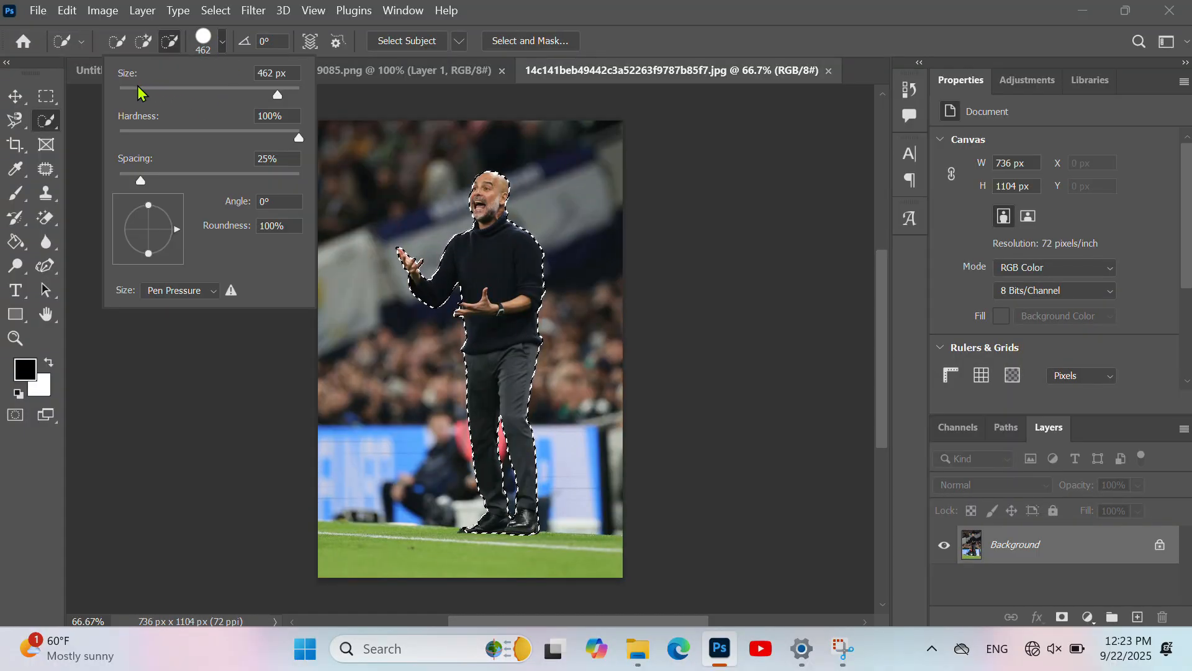
pyautogui.press('Return')
# - Add the missed toe of the man's shoe to the selection using a 4 px Quick Selection brush
pyautogui.hotkey('ctrl', '+')
pyautogui.hotkey('ctrl', '+')
pyautogui.hotkey('ctrl', '+')
pyautogui.hotkey('ctrl', '+')
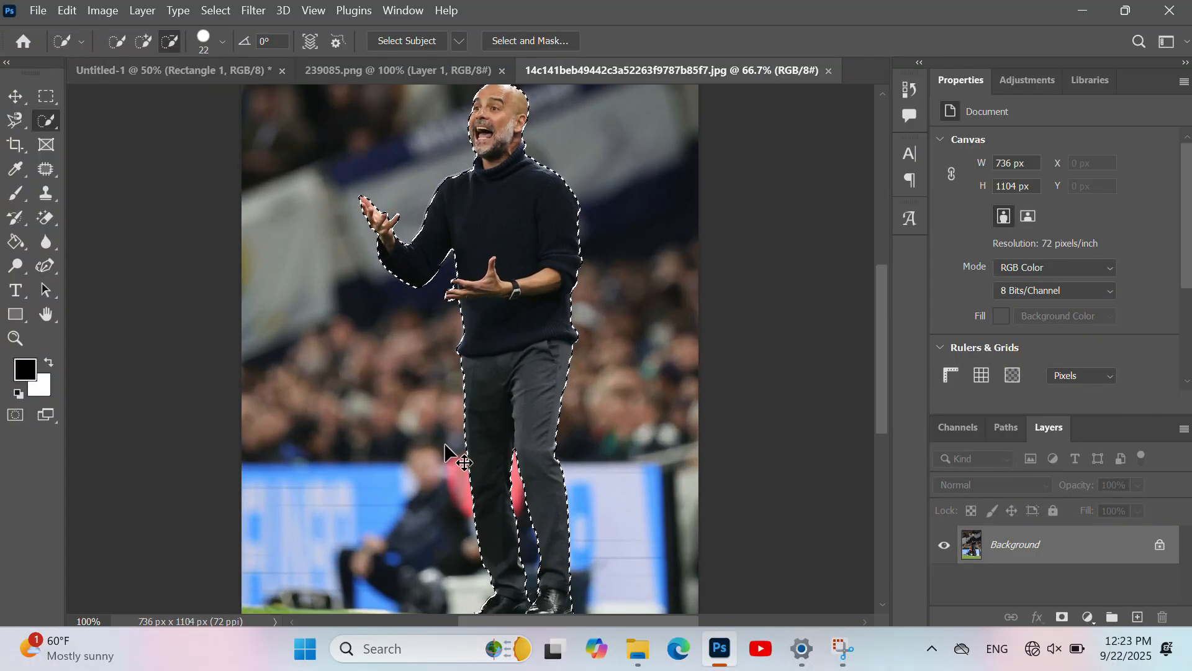
pyautogui.scroll(-15, 445, 445)
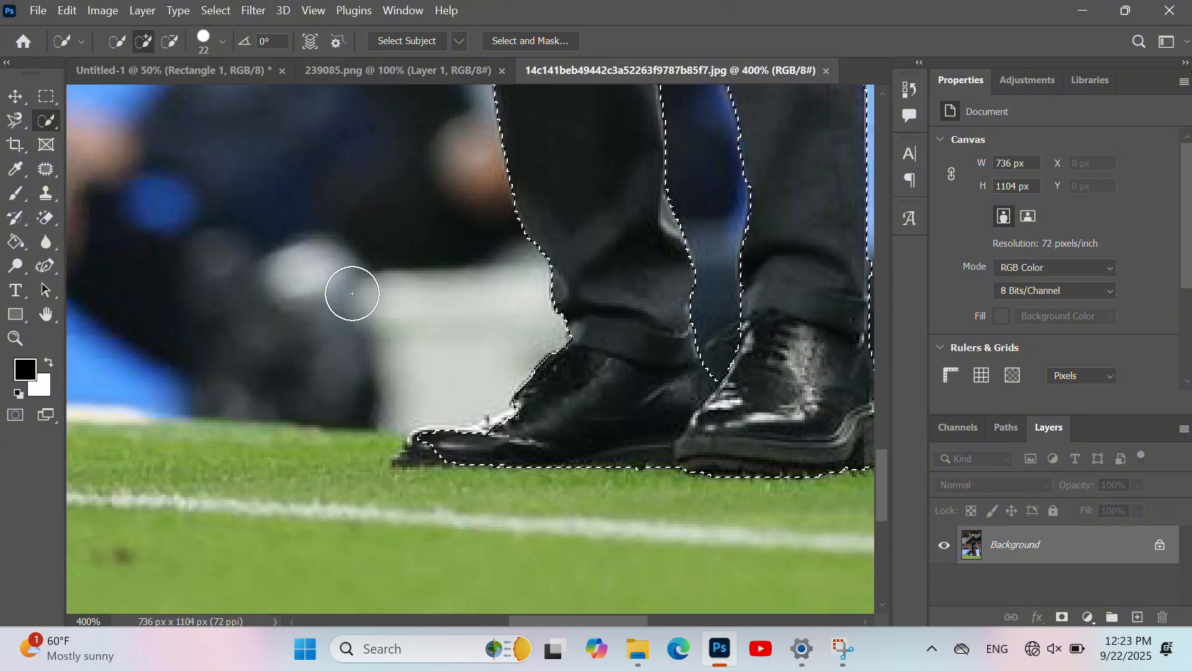
pyautogui.click(144, 41)
pyautogui.click(222, 41)
pyautogui.click(123, 90)
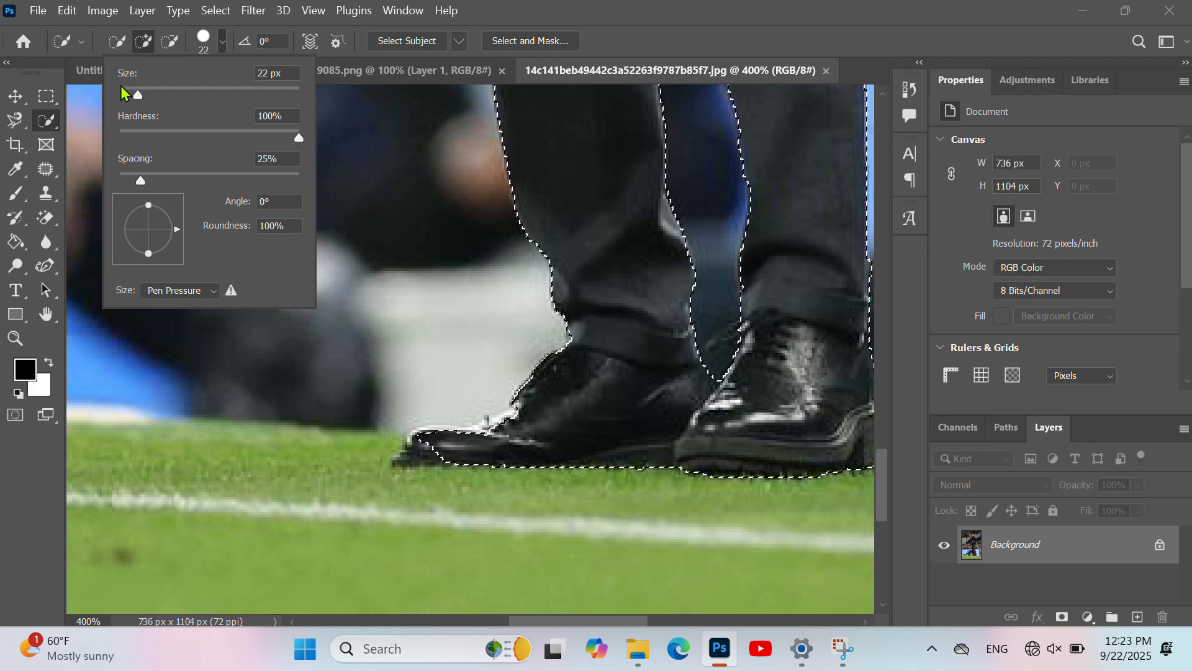
pyautogui.write('4')
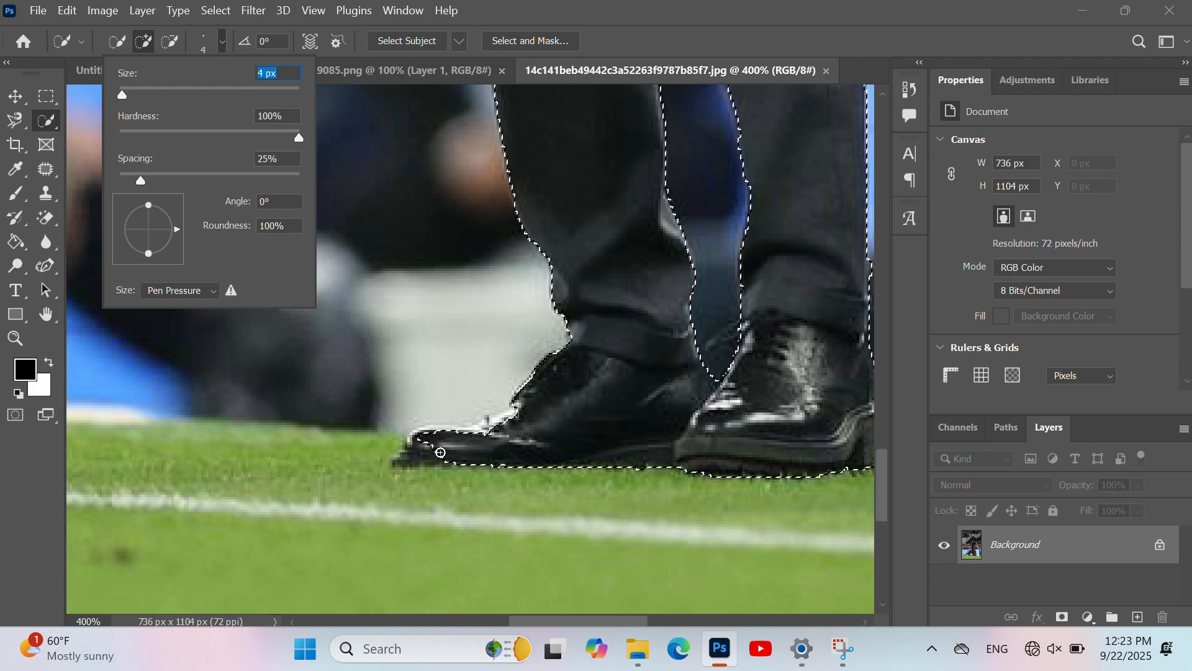
pyautogui.press('Return')
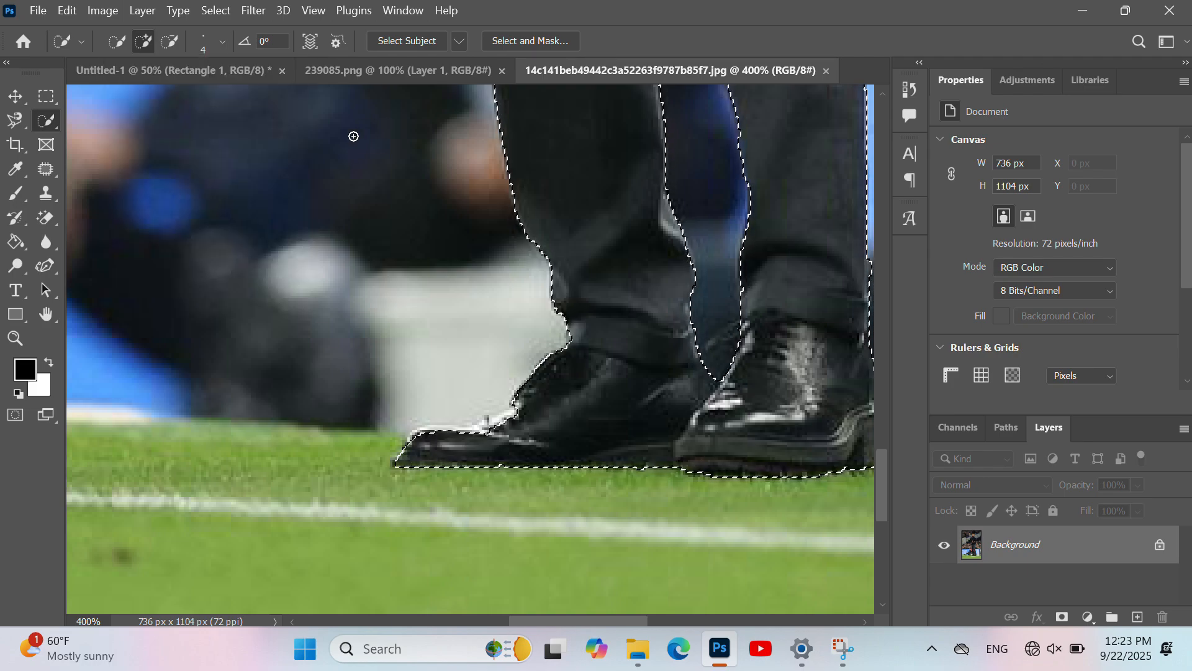
# - Move the selected man into the Untitled-1 document and place him near the middle of the cyan canvas
pyautogui.click(15, 96)
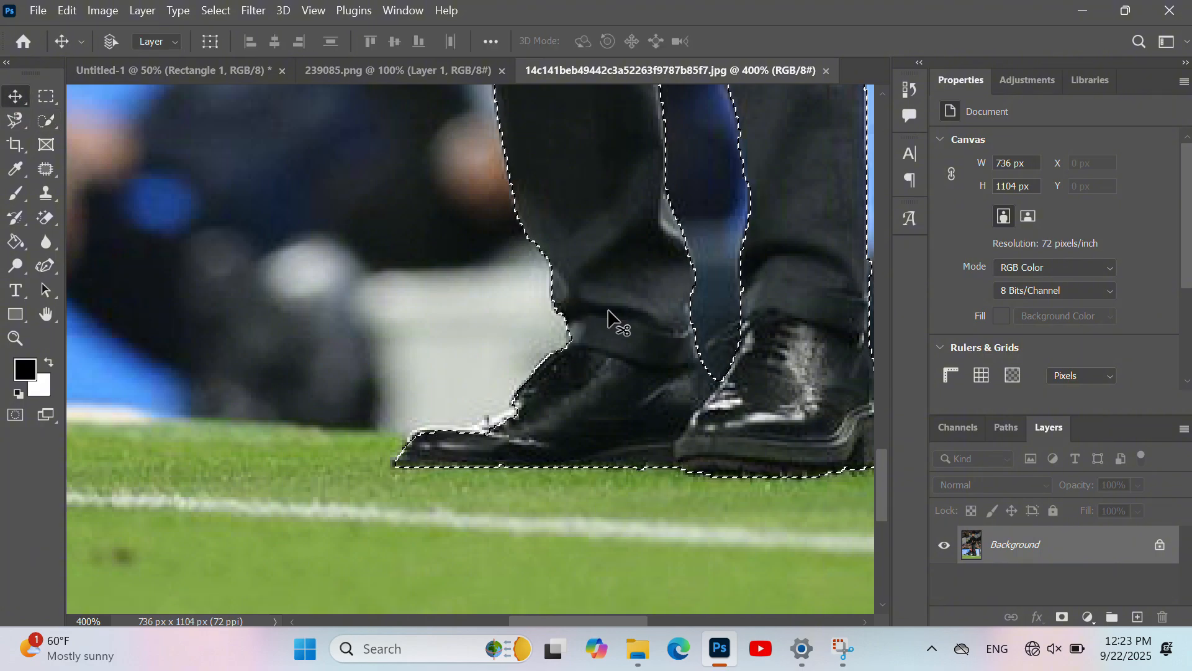
pyautogui.moveTo(609, 319); pyautogui.dragTo(415, 349)
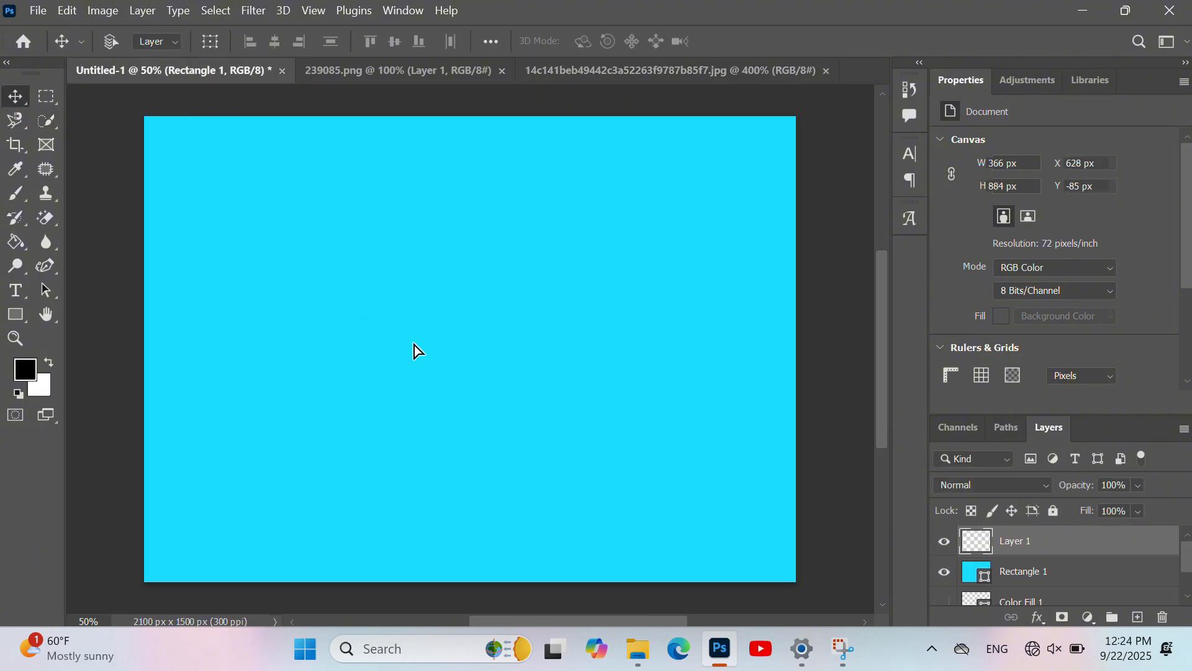
pyautogui.moveTo(417, 277); pyautogui.dragTo(497, 362)
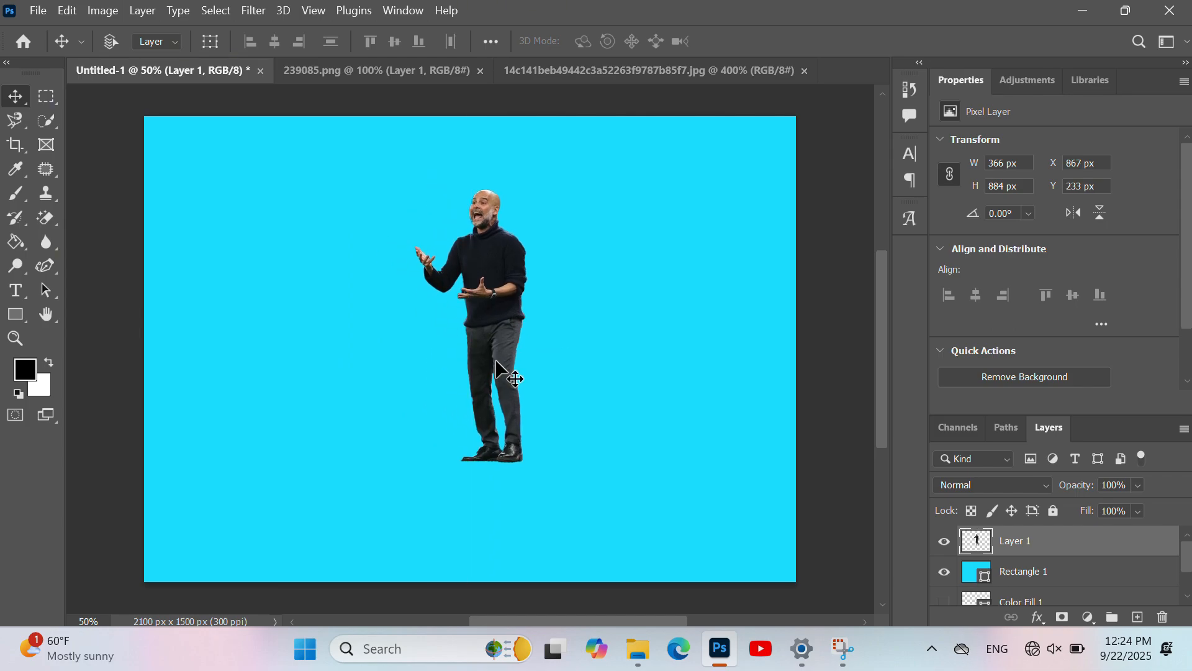
# - Close the document properties display and select the head in 239085.png with Select Subject
pyautogui.click(1183, 83)
pyautogui.click(1138, 109)
pyautogui.click(377, 71)
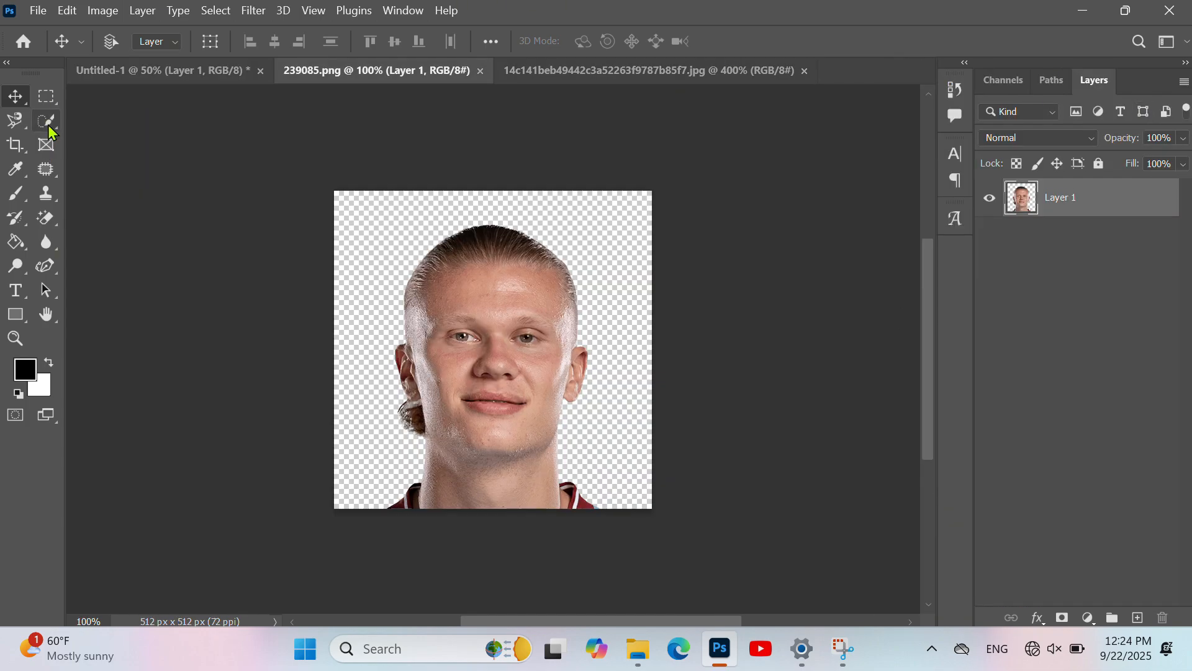
pyautogui.click(49, 124)
pyautogui.click(391, 40)
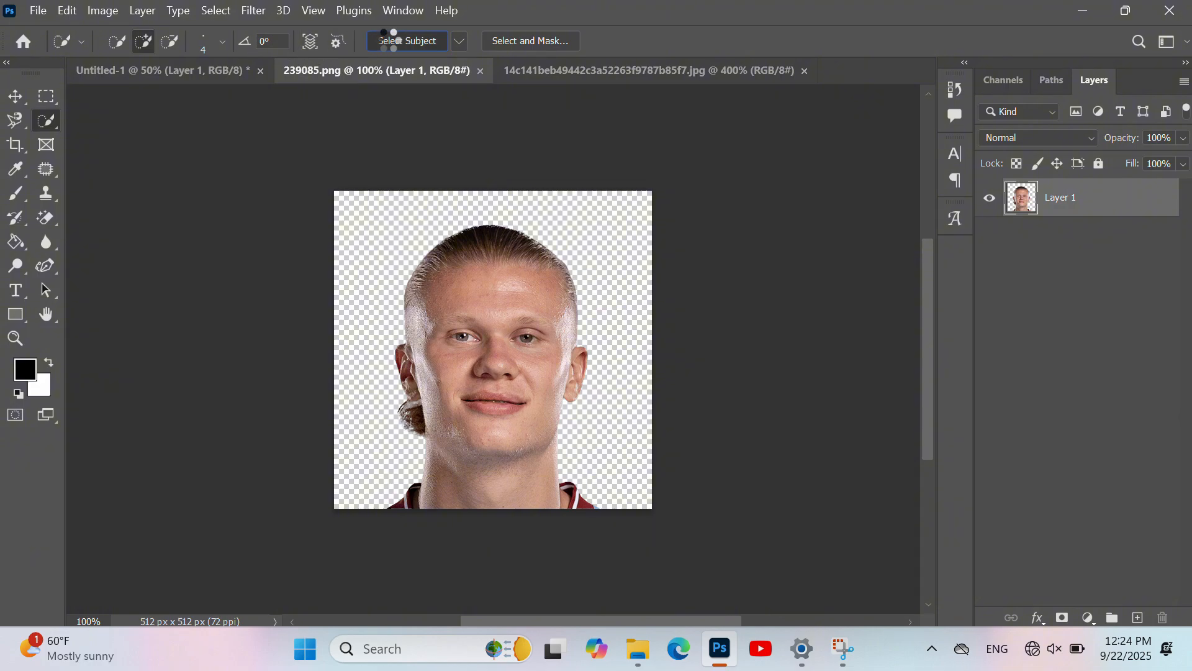
# - Move the selected head into the Untitled-1 document, placing it over the lower part of the standing man
pyautogui.click(15, 96)
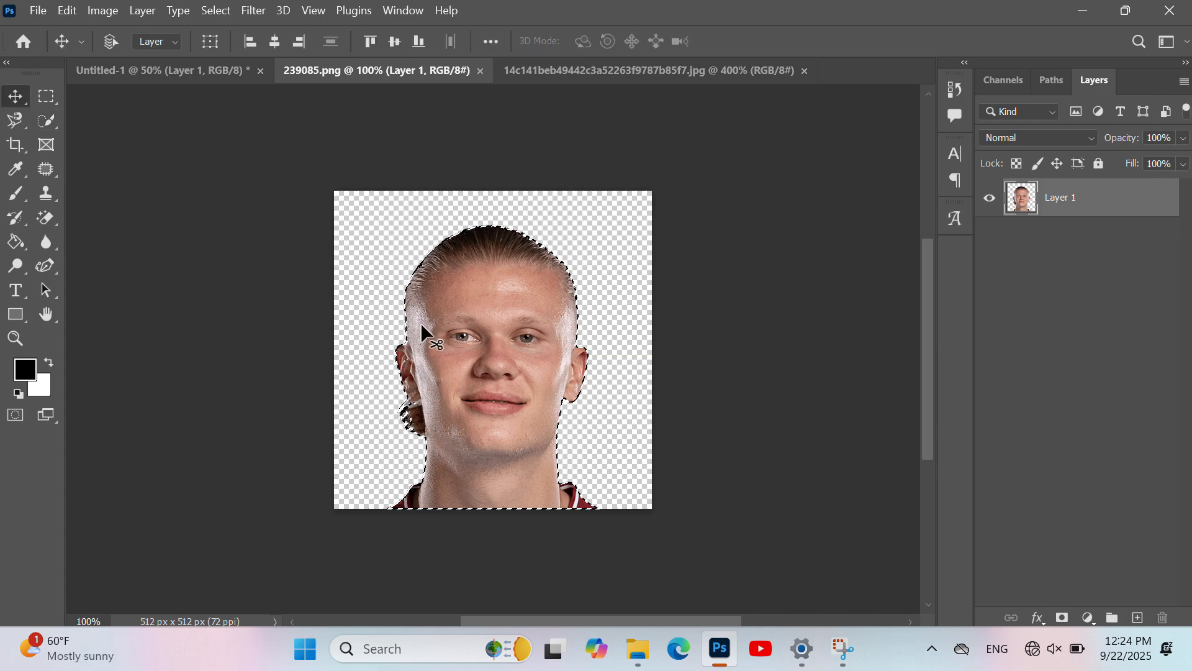
pyautogui.moveTo(422, 333); pyautogui.dragTo(415, 300)
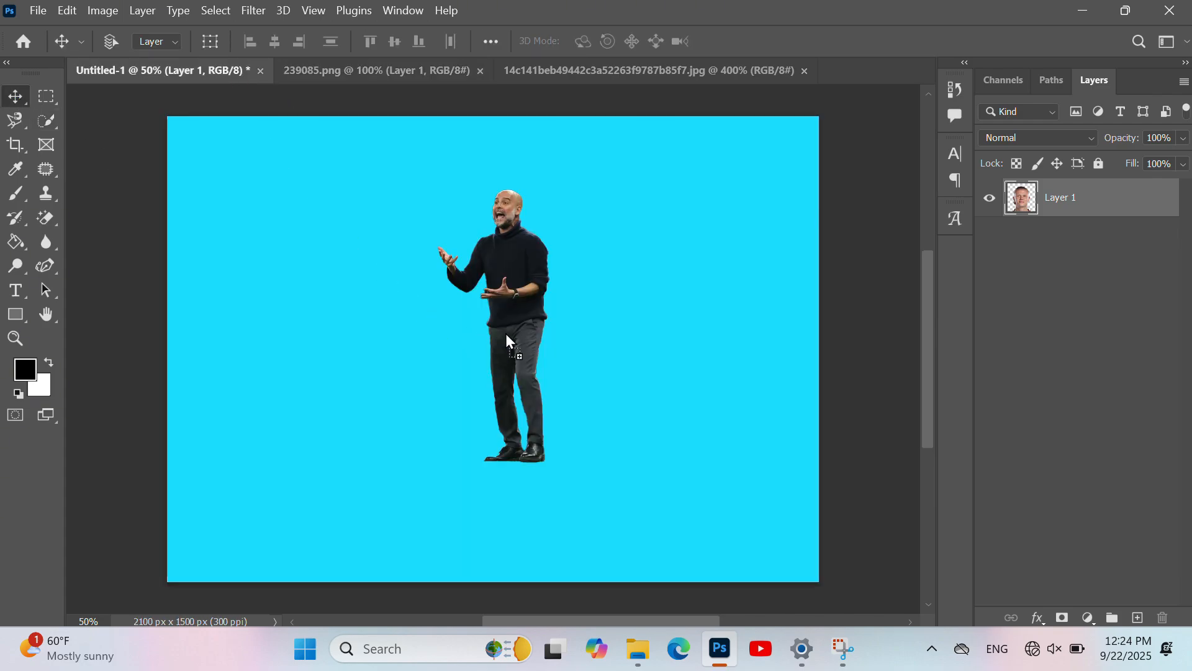
pyautogui.moveTo(506, 340); pyautogui.dragTo(516, 348)
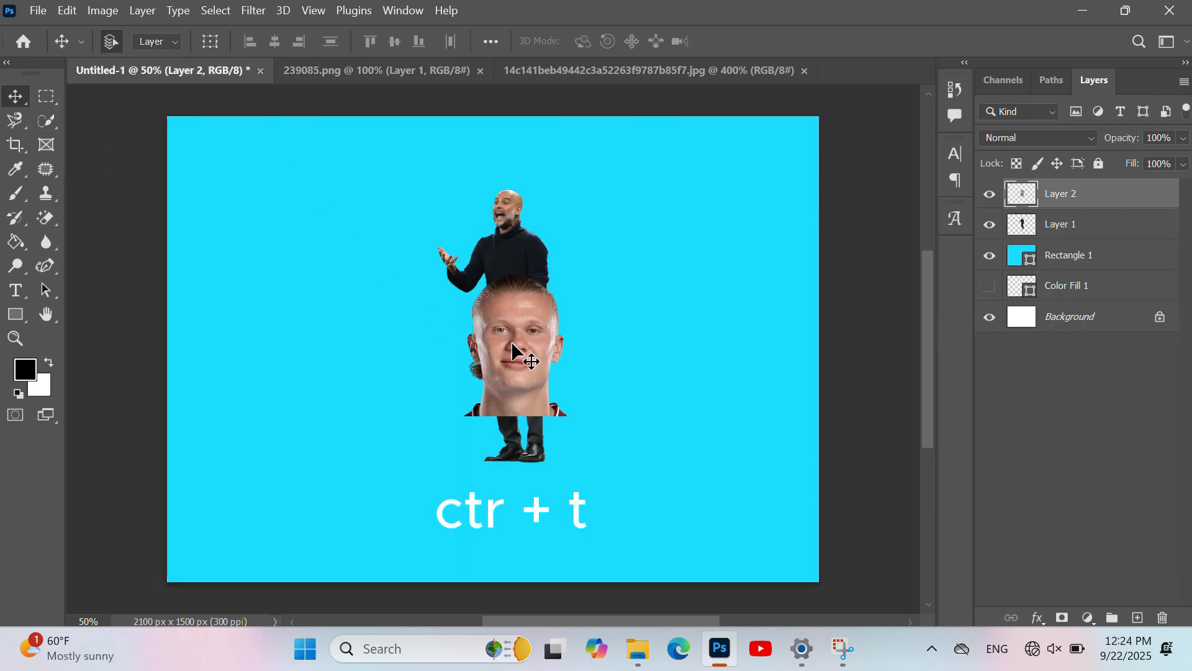
# - Enlarge the head with Free Transform around the canvas centre and place Layer 2 beneath Layer 1
pyautogui.hotkey('ctrl', 't')
pyautogui.moveTo(566, 416); pyautogui.dragTo(649, 523)
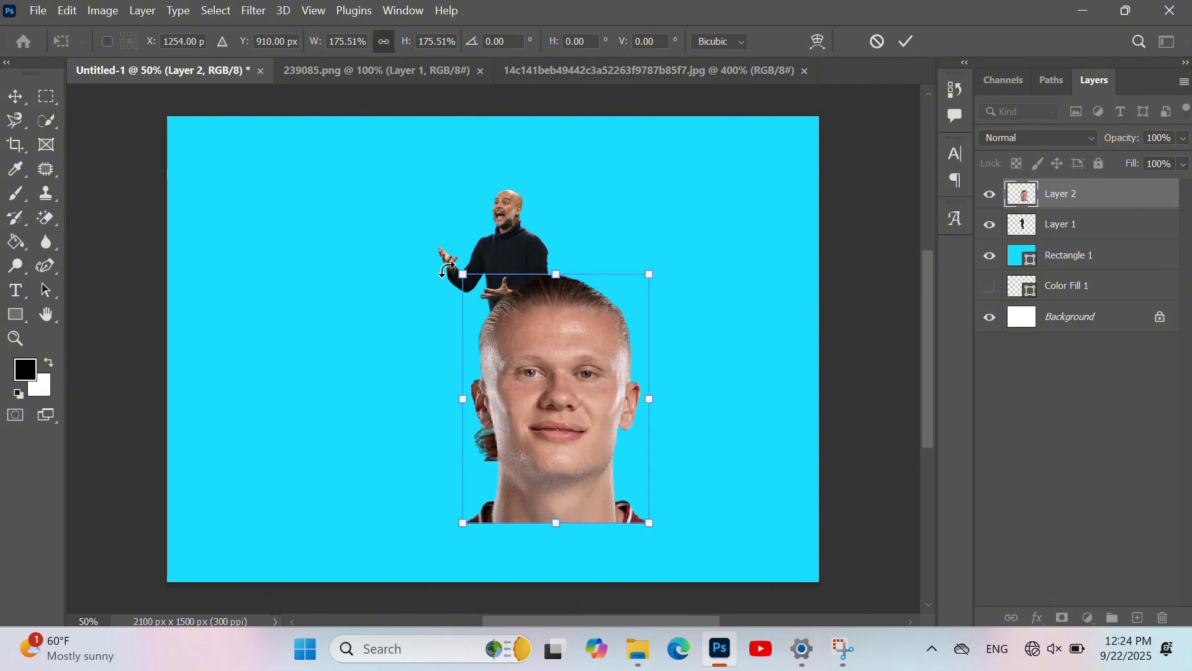
pyautogui.moveTo(444, 267); pyautogui.dragTo(356, 207)
pyautogui.moveTo(523, 270); pyautogui.dragTo(512, 257)
pyautogui.moveTo(1031, 211); pyautogui.dragTo(1052, 239)
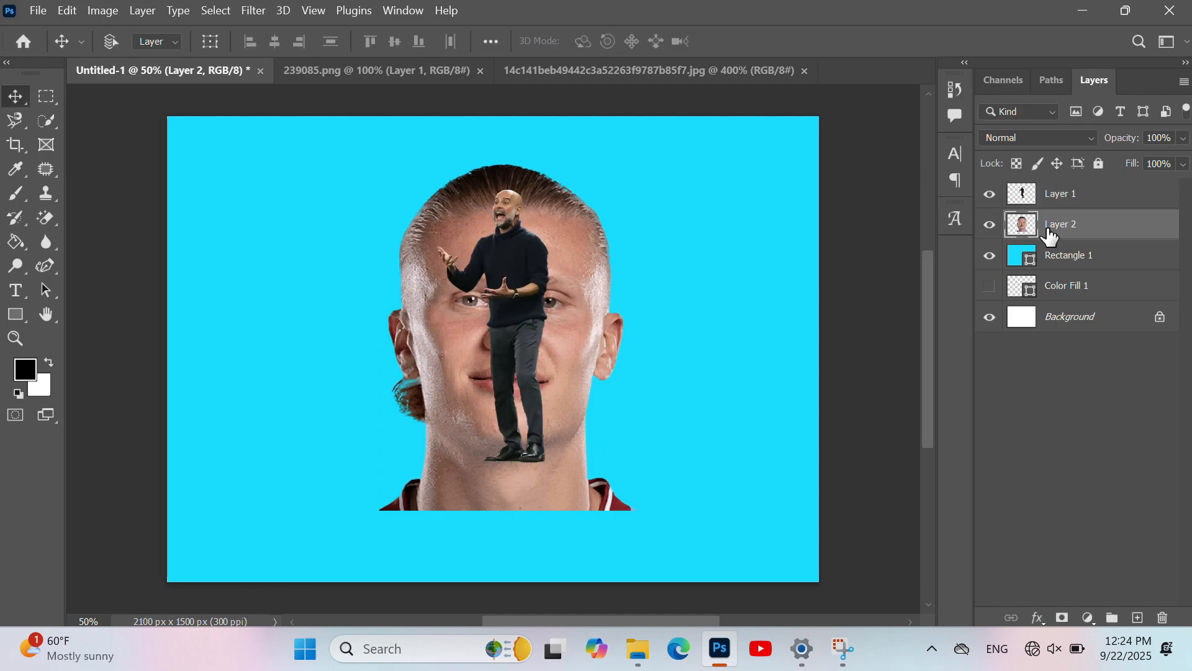
# - Flip the standing man on Layer 1 horizontally with Free Transform
pyautogui.click(1061, 235)
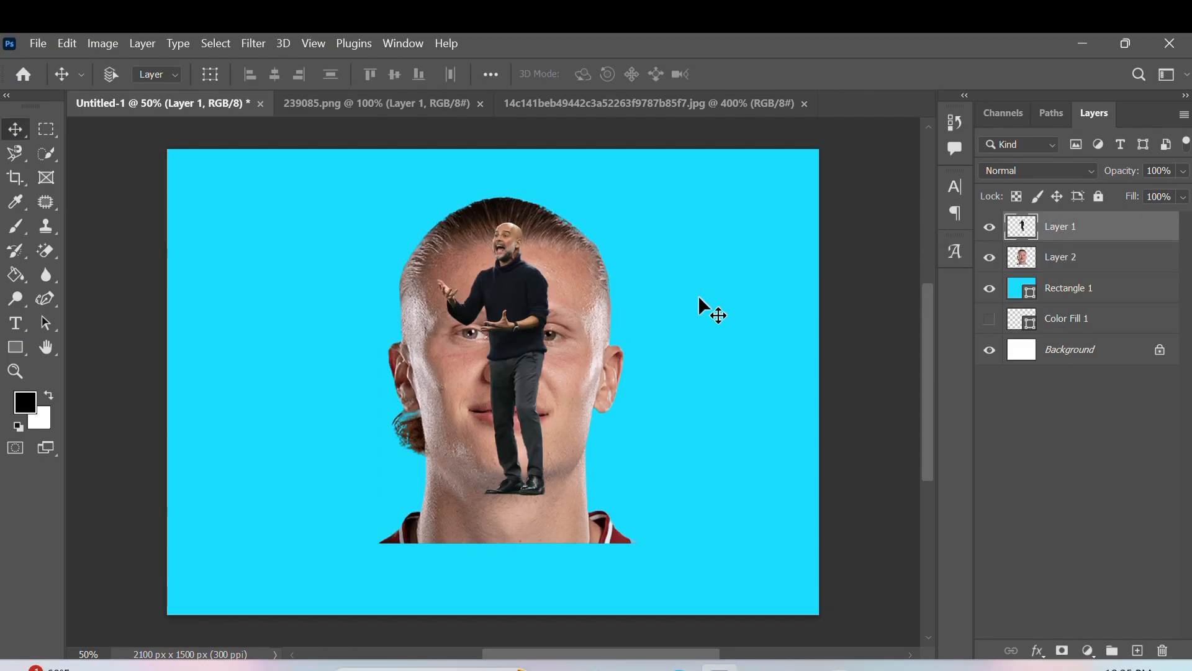
pyautogui.hotkey('ctrl', 't')
pyautogui.rightClick(510, 338)
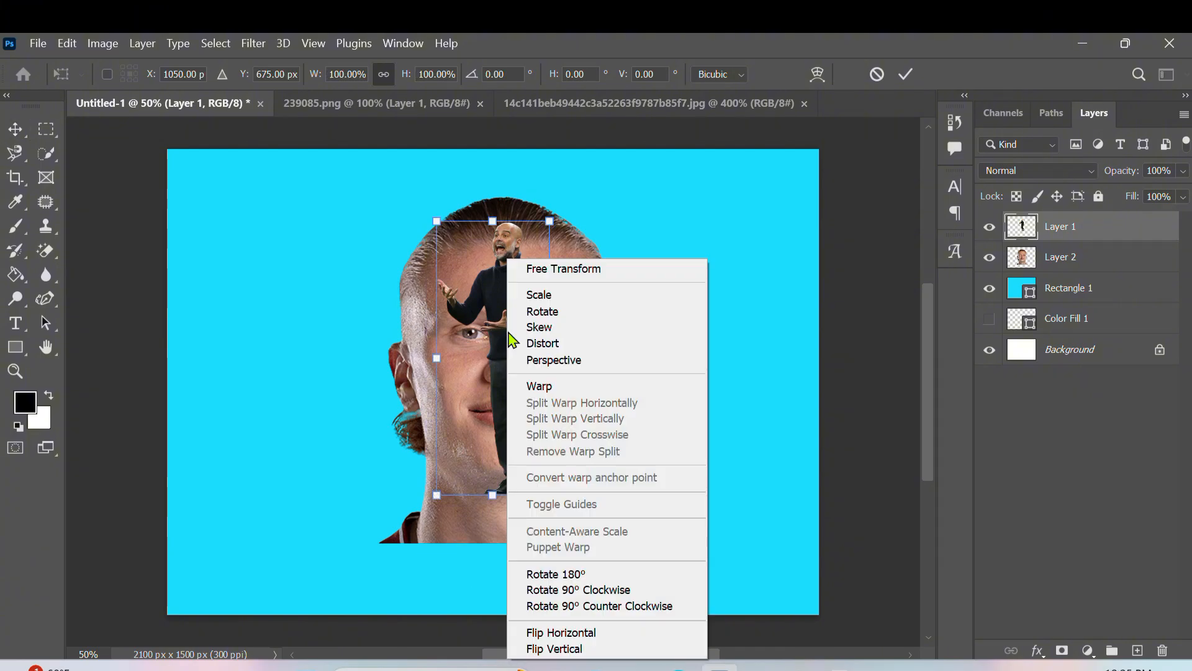
pyautogui.click(562, 633)
# - Scale the standing man to about 121% and position him over the right half of the face, feet at the neck's lower edge
pyautogui.moveTo(486, 442); pyautogui.dragTo(544, 416)
pyautogui.moveTo(606, 471); pyautogui.dragTo(626, 506)
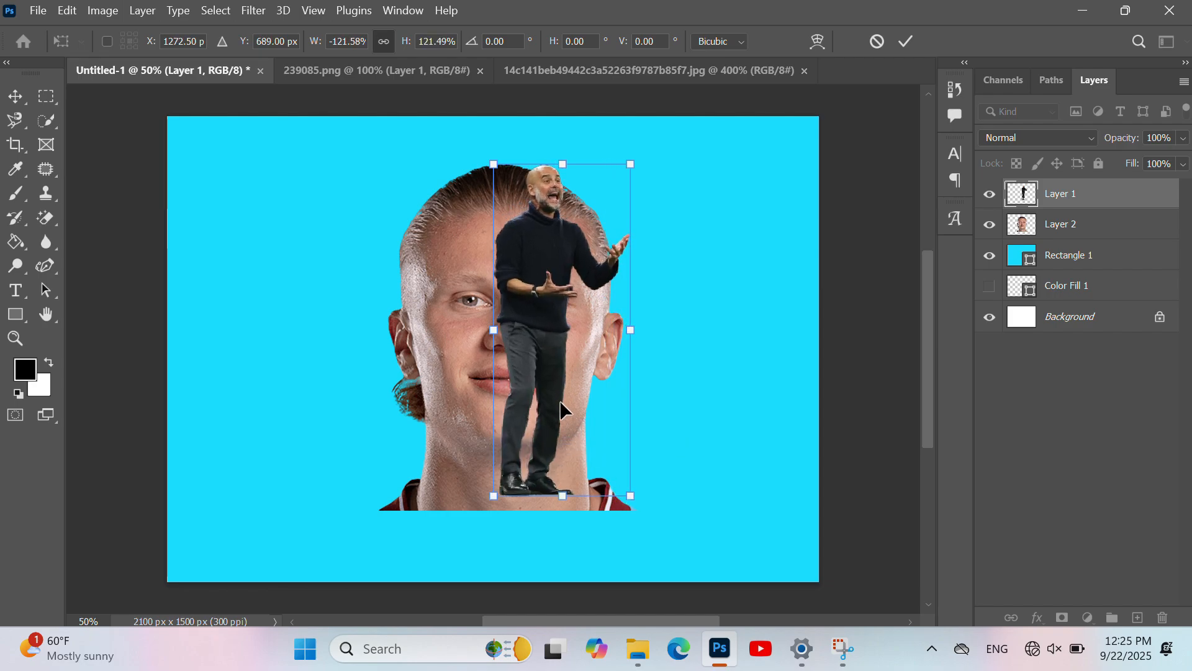
pyautogui.moveTo(560, 403); pyautogui.dragTo(563, 415)
pyautogui.press('Return')
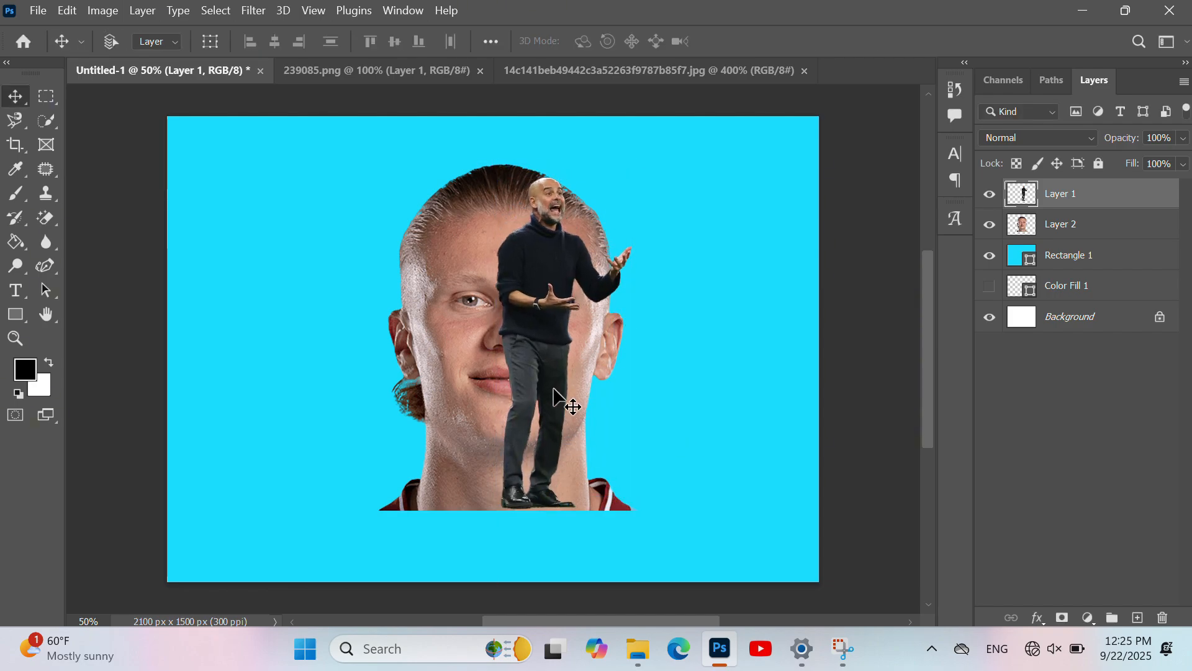
# - Add a layer mask to the standing man's Layer 1 and swap the painting colours so black is foreground
pyautogui.click(1063, 619)
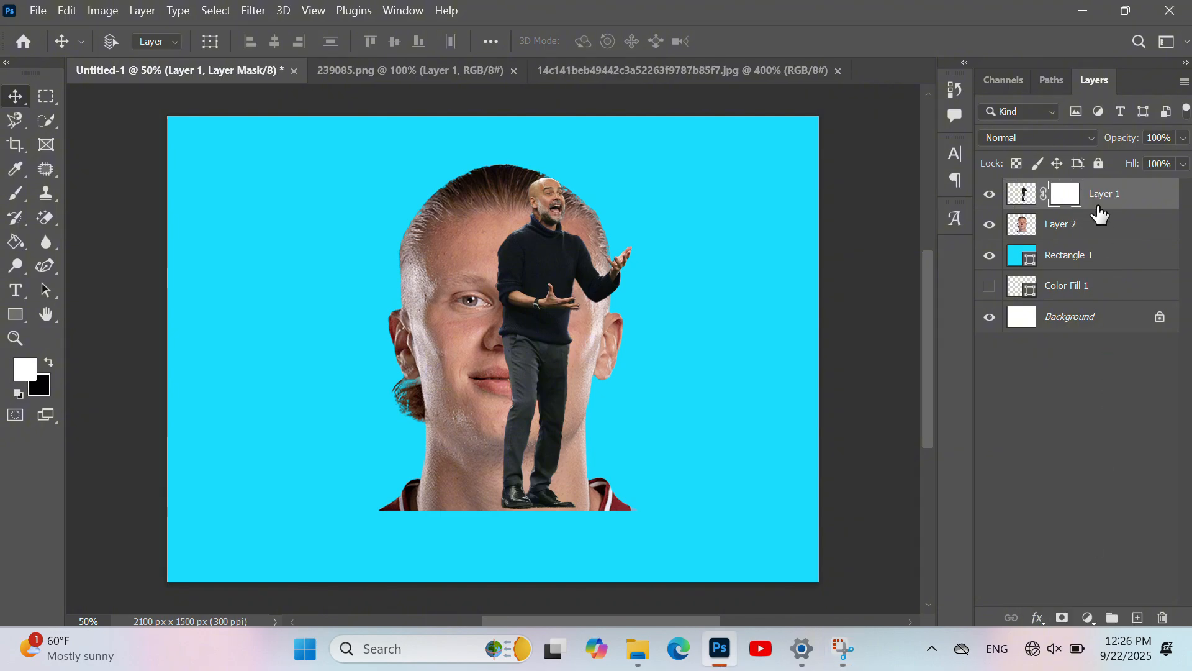
pyautogui.click(49, 362)
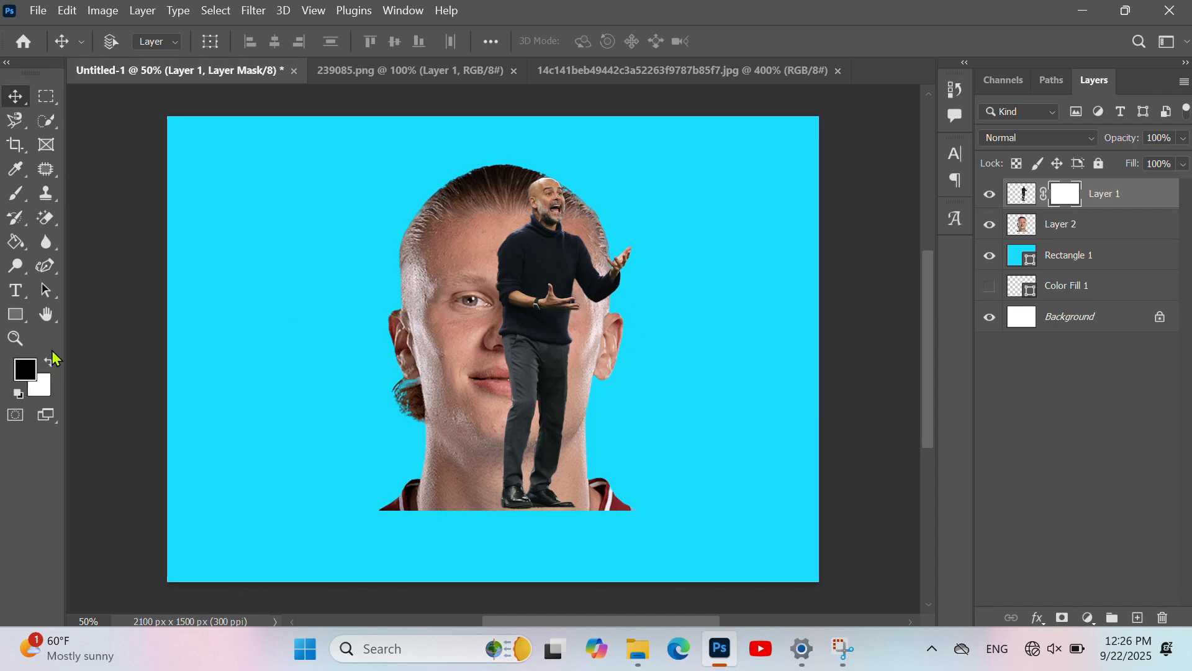
# - Add a layer mask to the head's Layer 2 and prepare the Brush with foreground colour 000000
pyautogui.click(15, 193)
pyautogui.click(1062, 618)
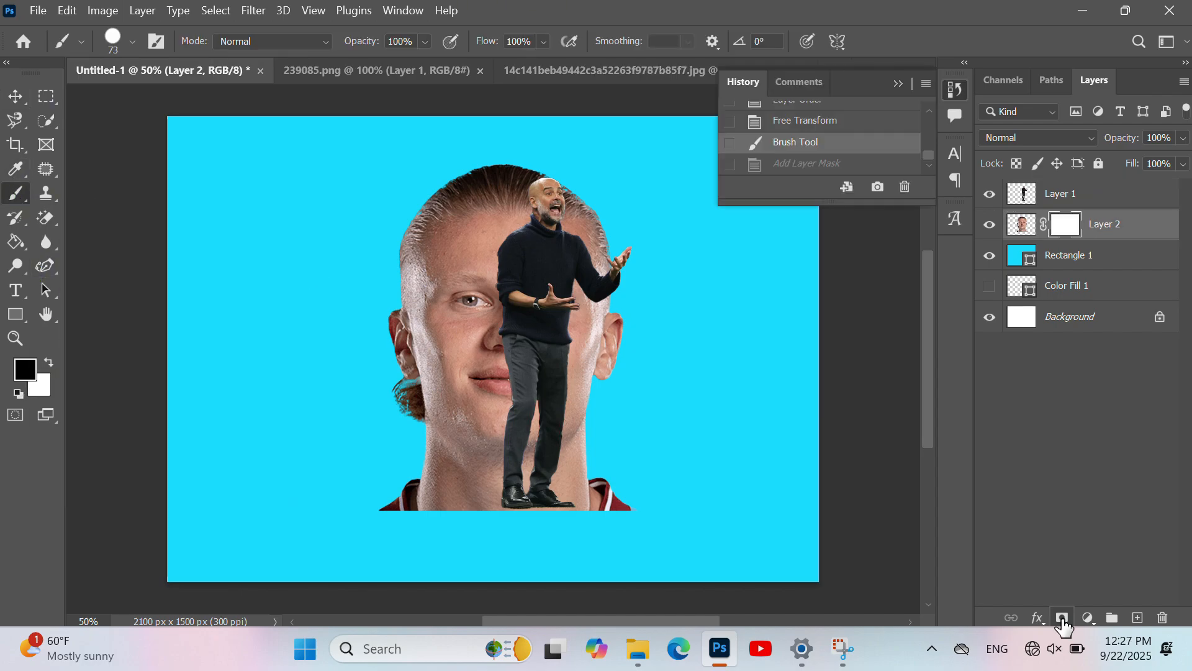
pyautogui.click(22, 371)
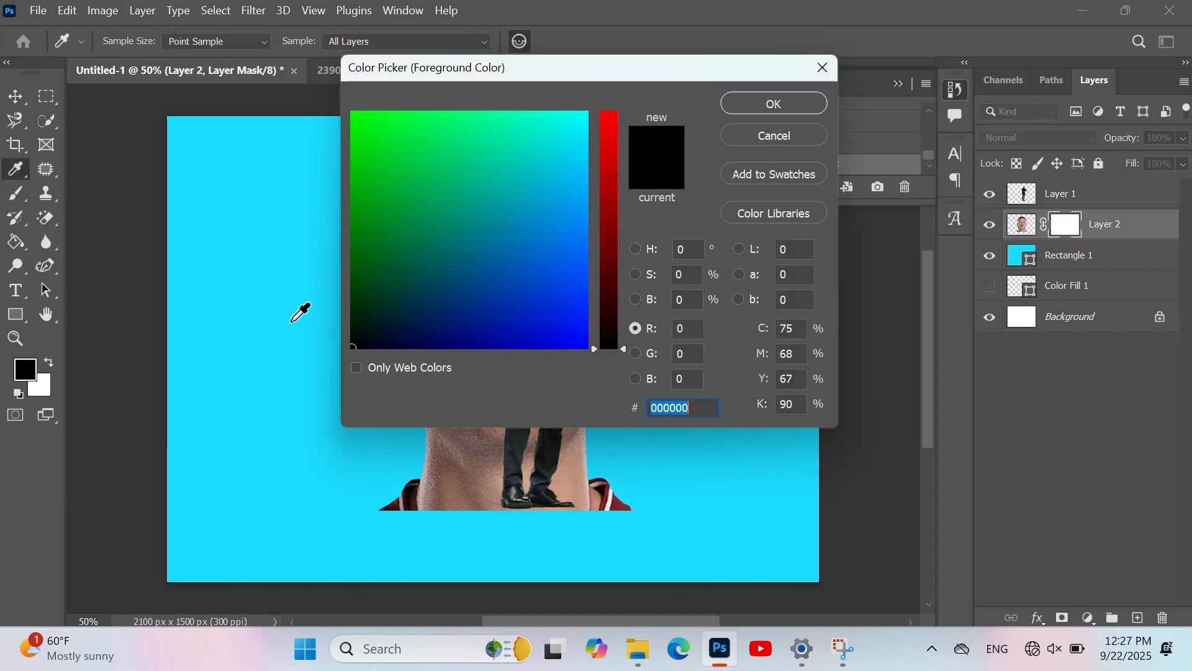
pyautogui.click(751, 105)
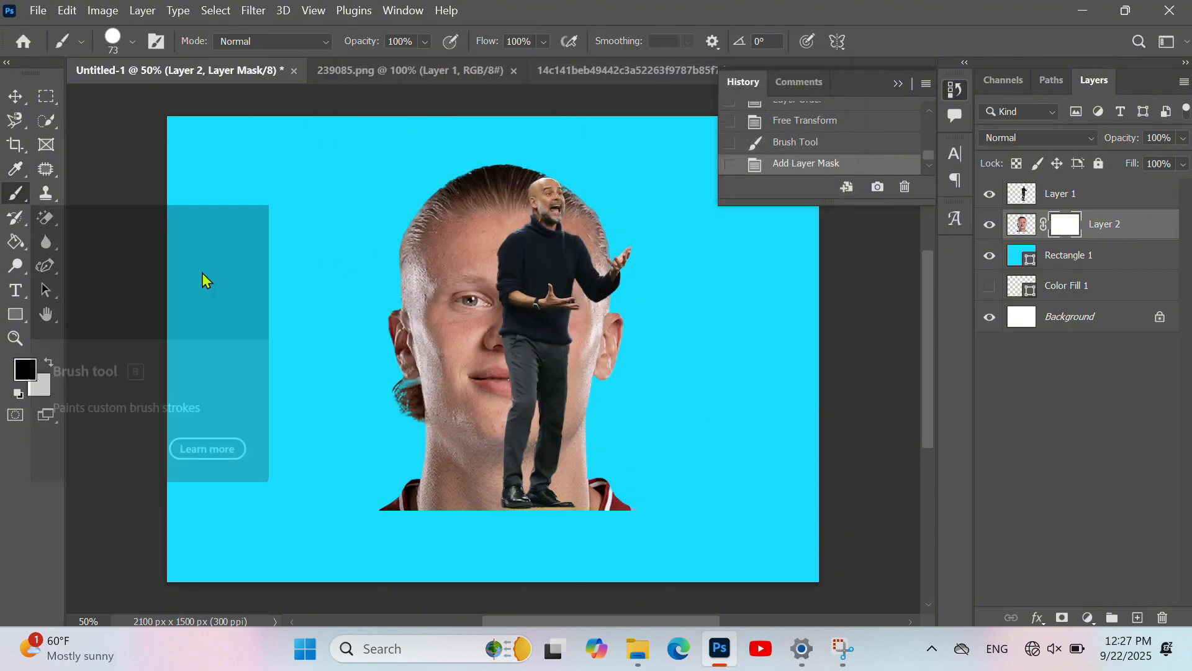
# - Paint black on Layer 2's mask to hide the face right of the man, the remnants around his legs and the shirt collar
pyautogui.moveTo(563, 403)
pyautogui.mouseDown()
pyautogui.moveTo(580, 445)
pyautogui.moveTo(569, 412)
pyautogui.moveTo(571, 495)
pyautogui.moveTo(575, 448)
pyautogui.moveTo(605, 508)
pyautogui.moveTo(645, 483)
pyautogui.mouseUp()
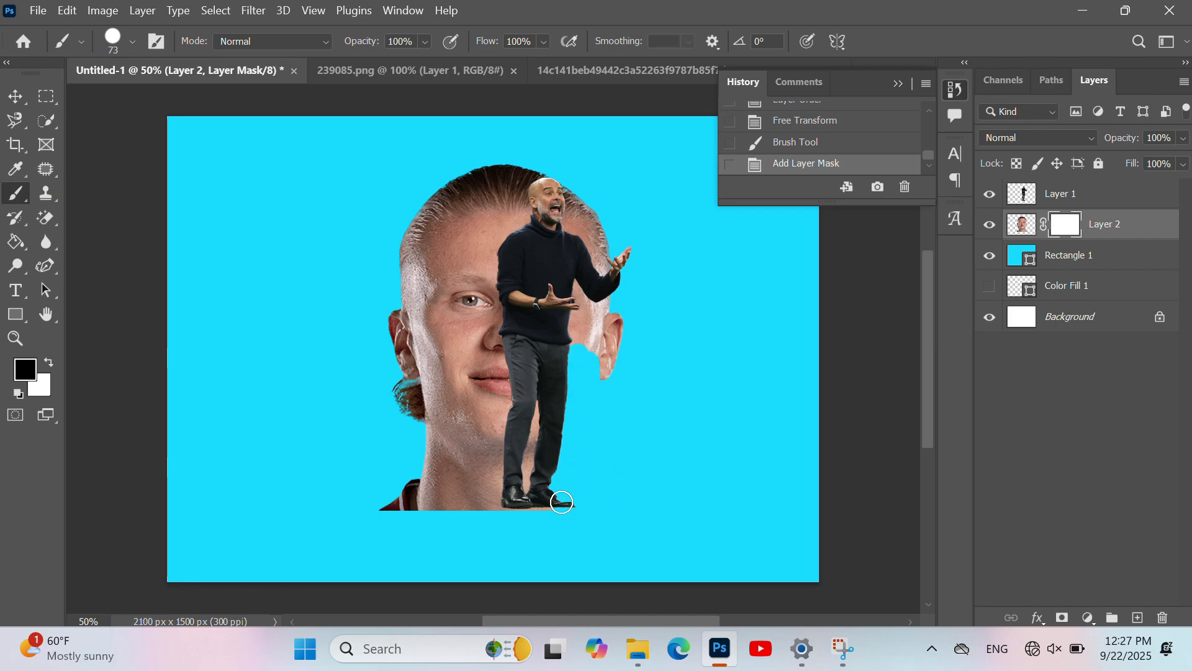
pyautogui.moveTo(572, 281); pyautogui.dragTo(571, 245)
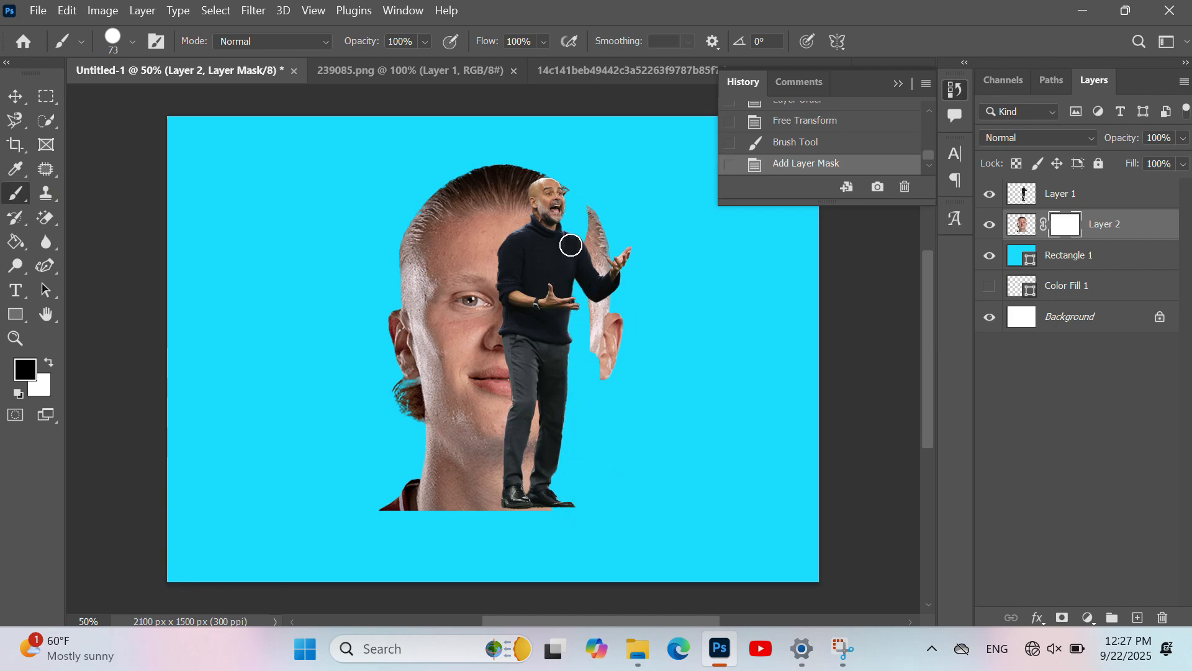
pyautogui.moveTo(569, 201); pyautogui.dragTo(578, 232)
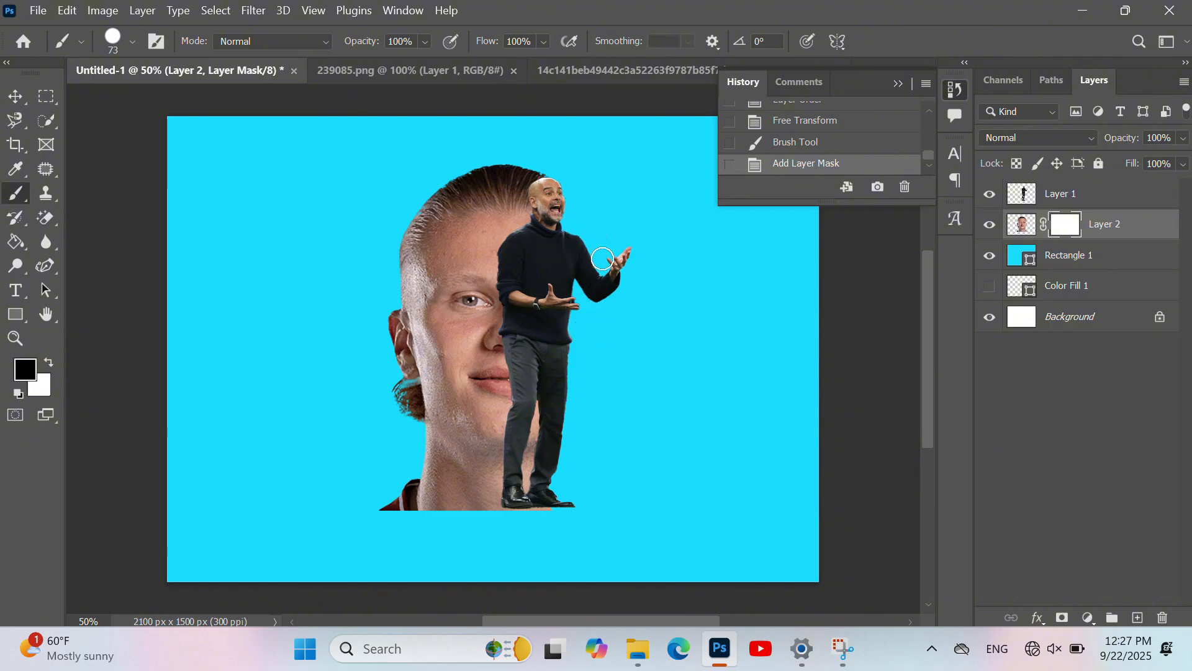
pyautogui.moveTo(552, 460)
pyautogui.mouseDown()
pyautogui.moveTo(534, 450)
pyautogui.moveTo(543, 457)
pyautogui.mouseUp()
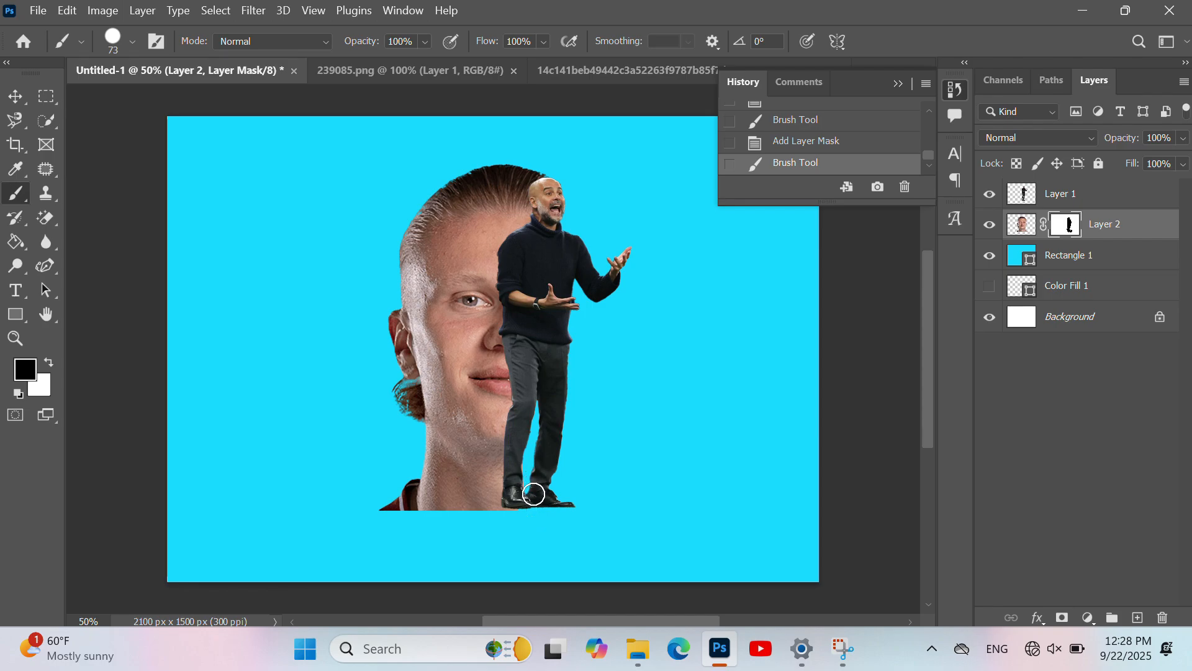
pyautogui.click(528, 498)
pyautogui.moveTo(397, 456)
pyautogui.mouseDown()
pyautogui.moveTo(453, 537)
pyautogui.moveTo(325, 504)
pyautogui.moveTo(423, 524)
pyautogui.mouseUp()
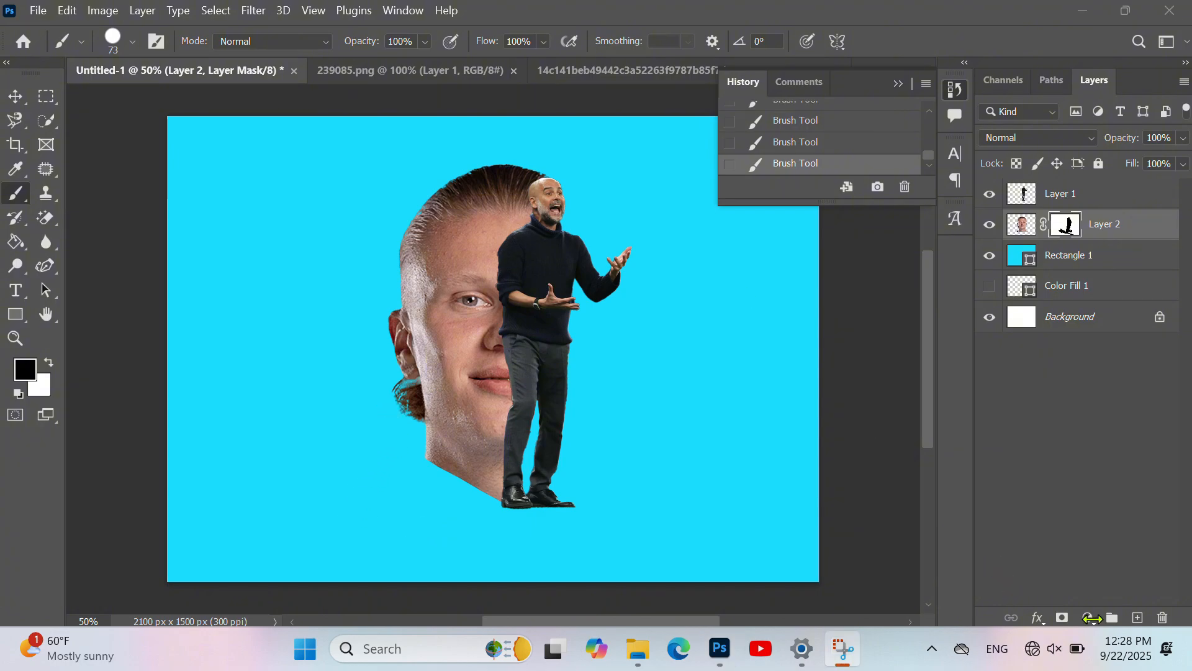
# - Add a Black & White adjustment layer above the head layer
pyautogui.click(1087, 616)
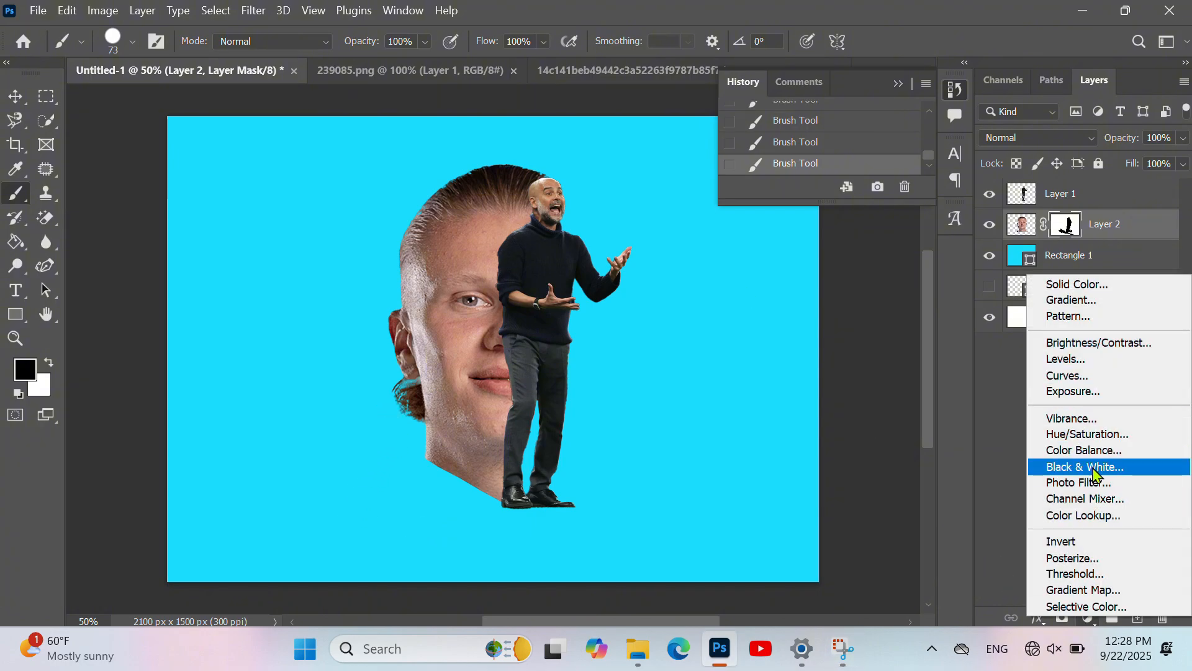
pyautogui.click(1092, 397)
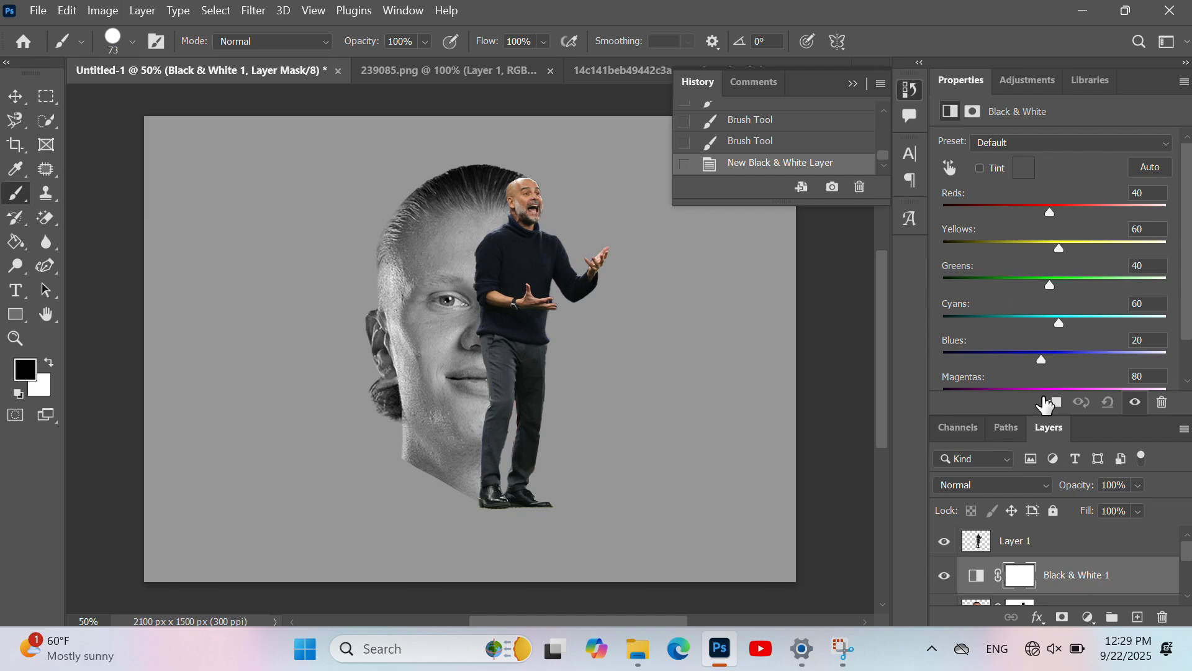
# - Clip the Black & White adjustment to the head layer and add a Levels adjustment layer above it with midtones at 0.62
pyautogui.click(1046, 404)
pyautogui.click(1088, 616)
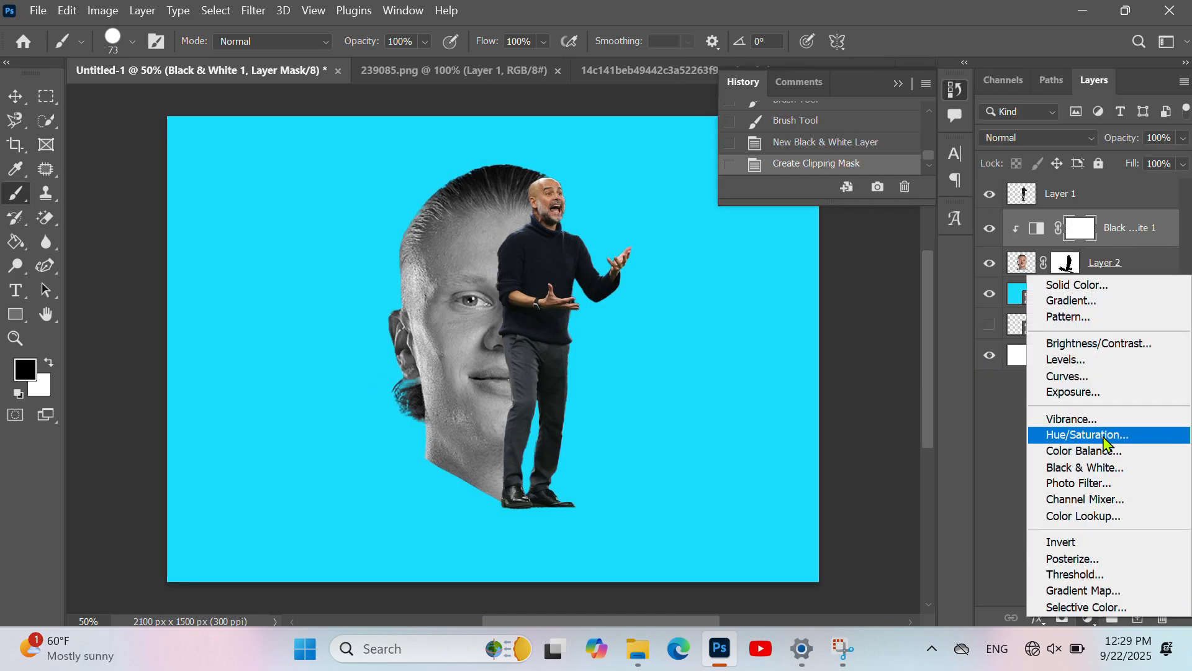
pyautogui.click(1097, 363)
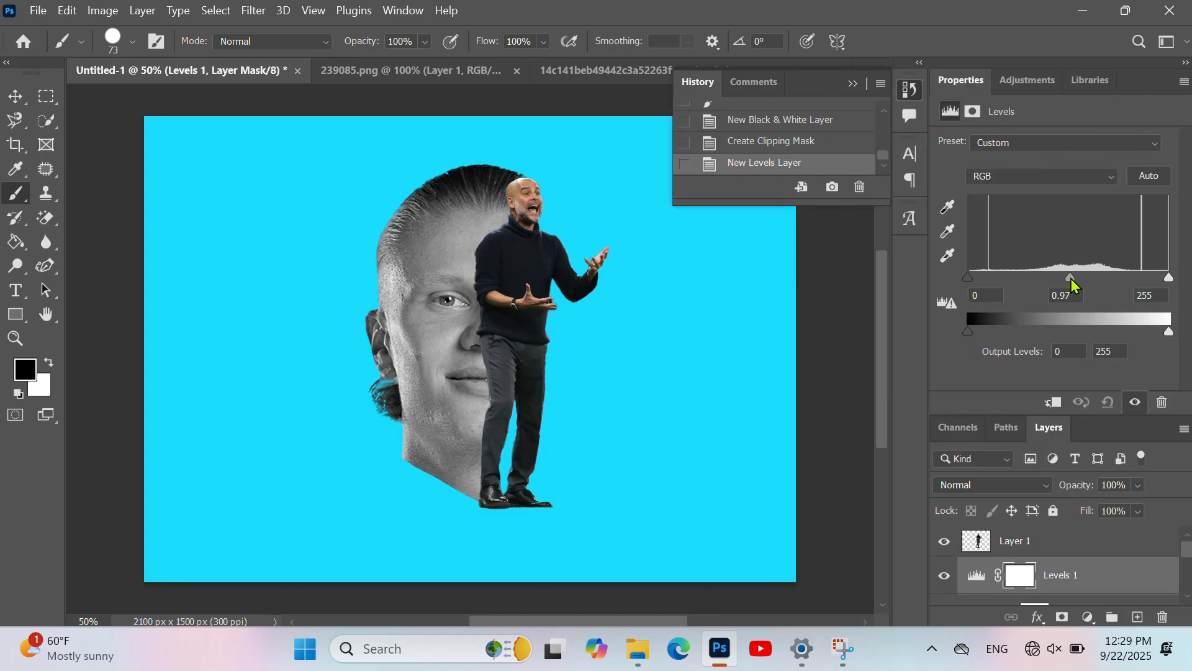
pyautogui.moveTo(1072, 280); pyautogui.dragTo(1088, 280)
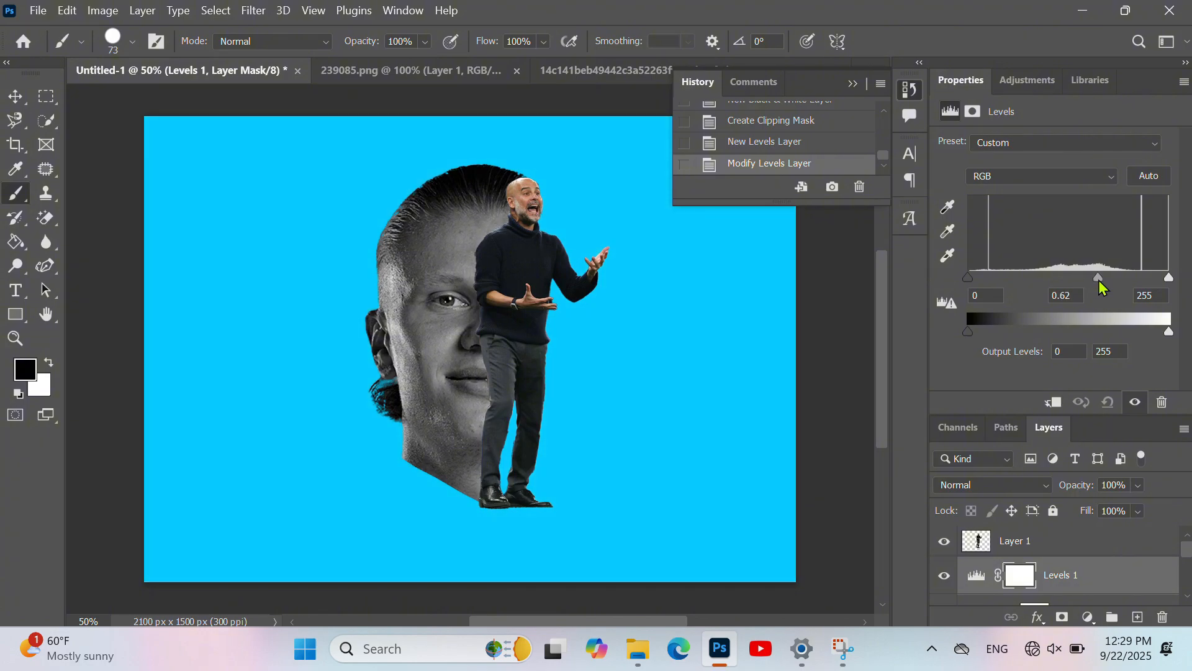
pyautogui.click(1184, 82)
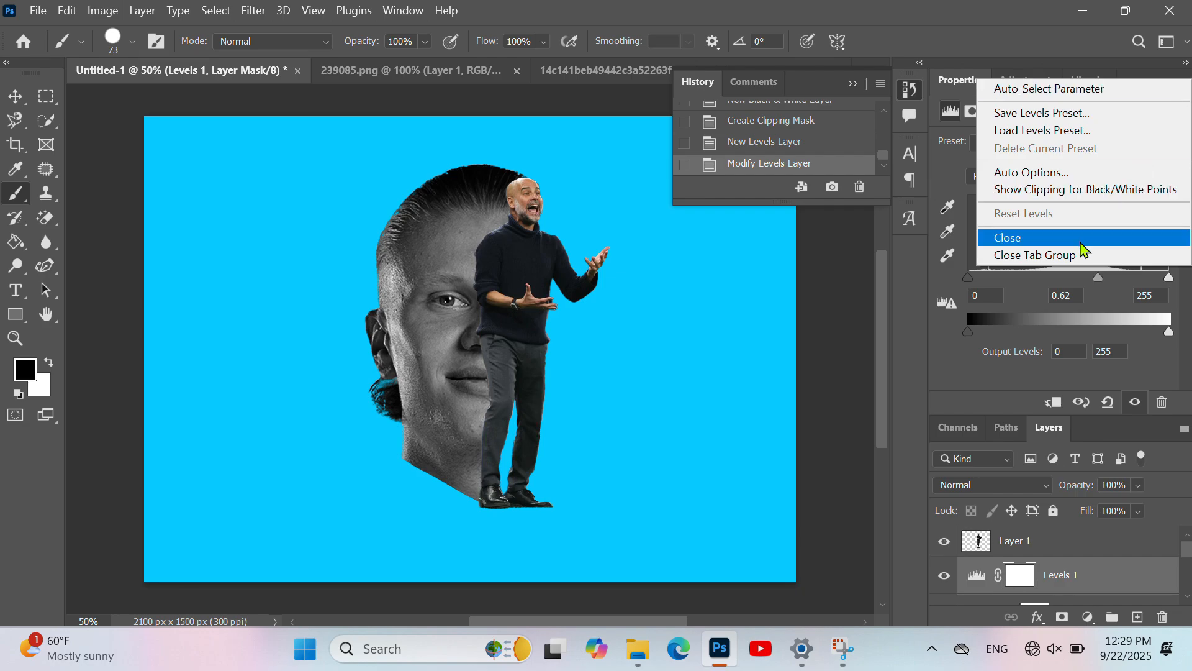
pyautogui.click(1080, 254)
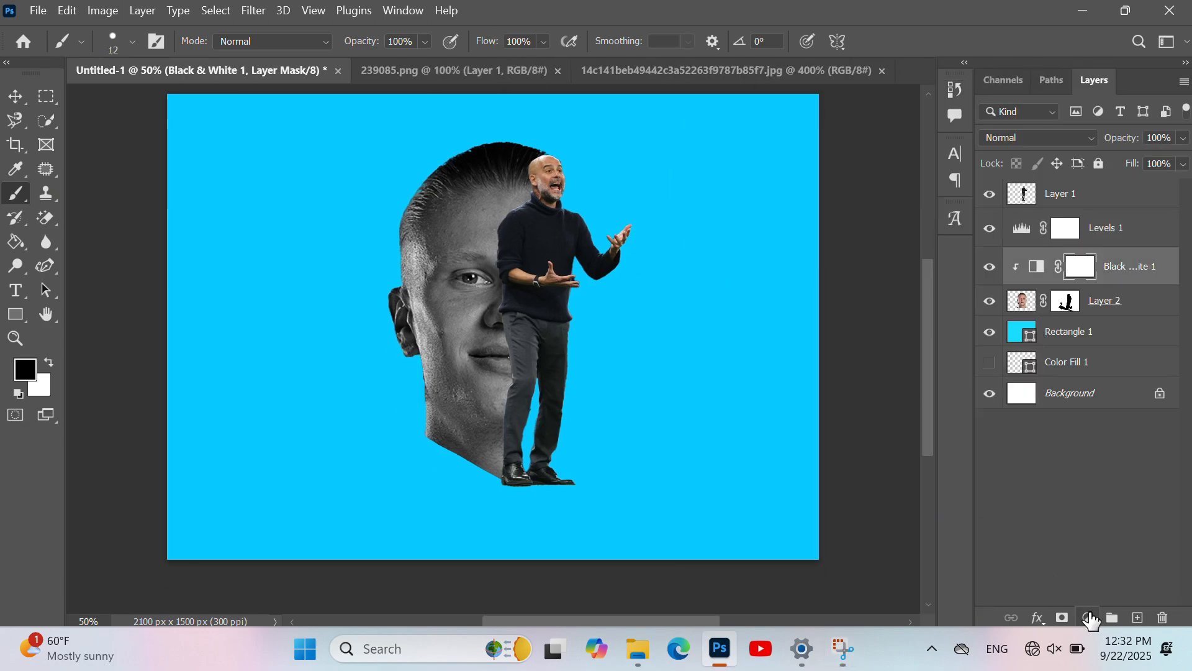
# - Add a Solid Color fill layer above the Black & White adjustment with the light blue 94ddff
pyautogui.click(1087, 617)
pyautogui.click(1085, 284)
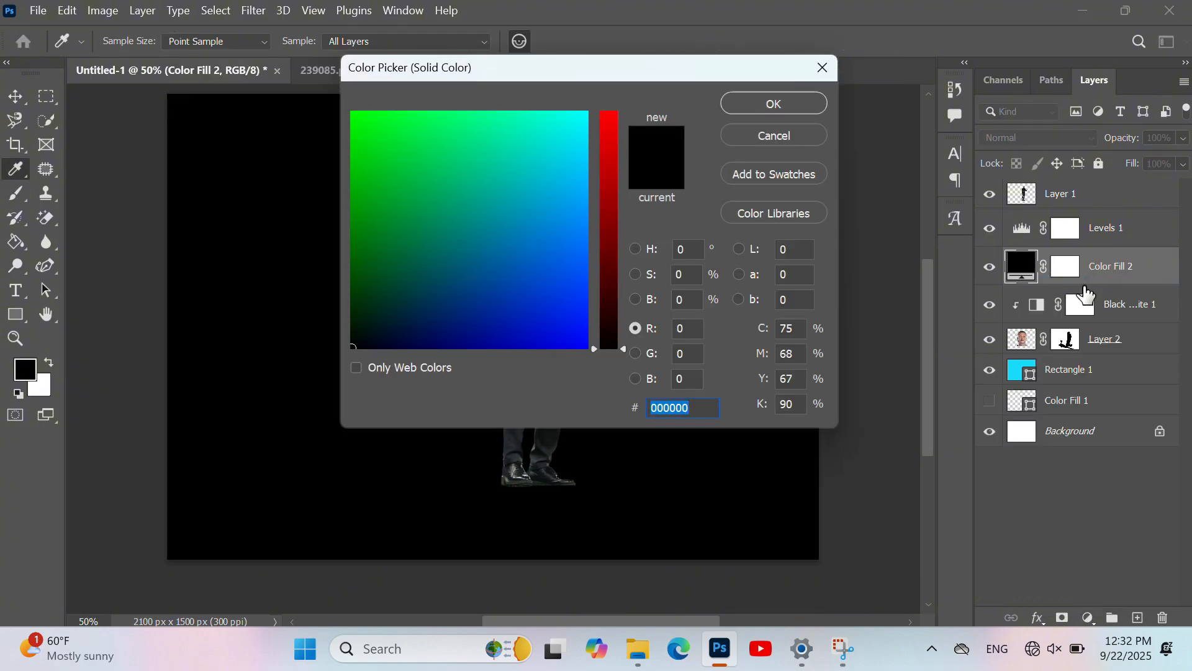
pyautogui.click(580, 221)
pyautogui.doubleClick(683, 407)
pyautogui.write('09')
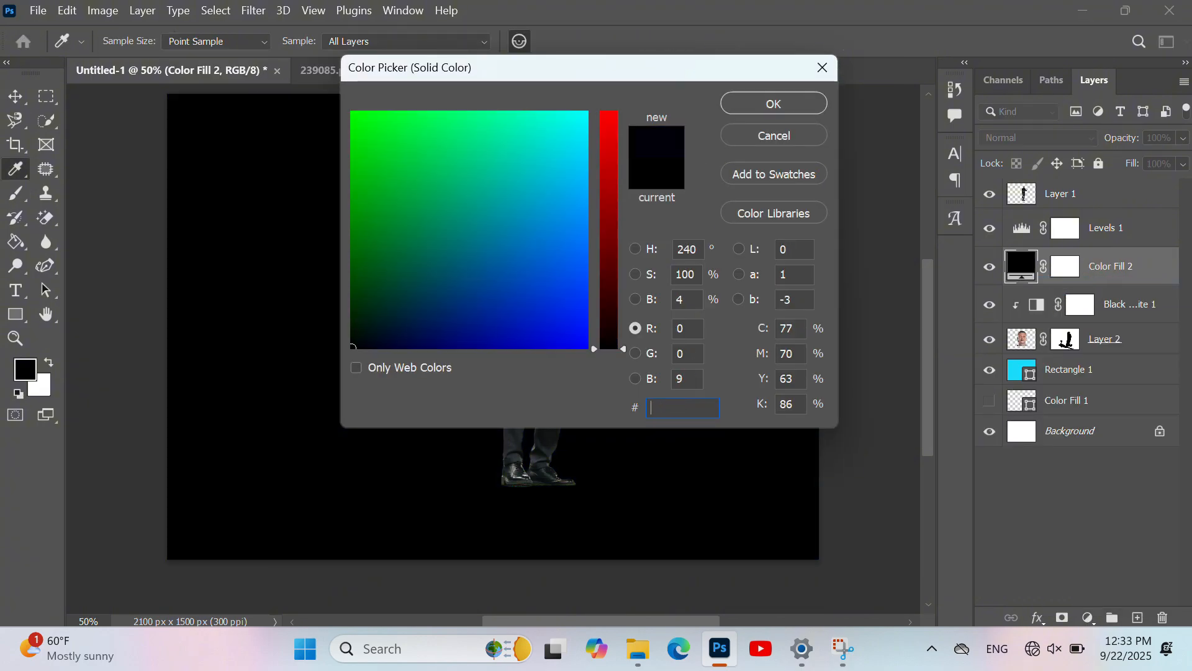
pyautogui.write('4ddff')
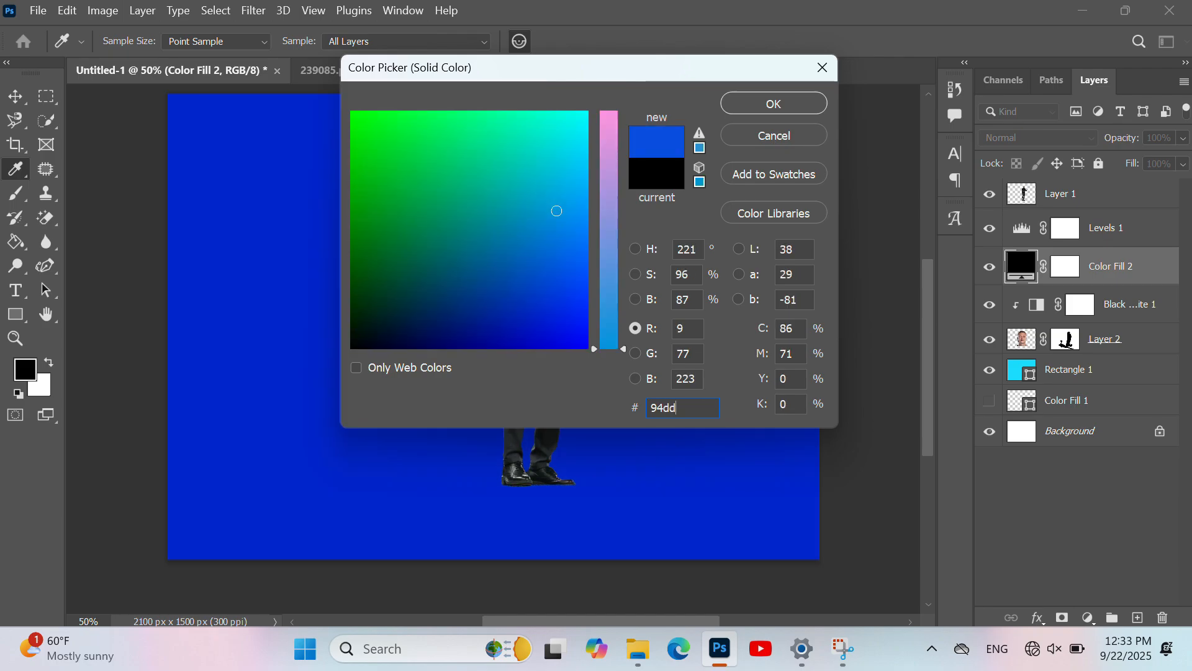
pyautogui.click(775, 105)
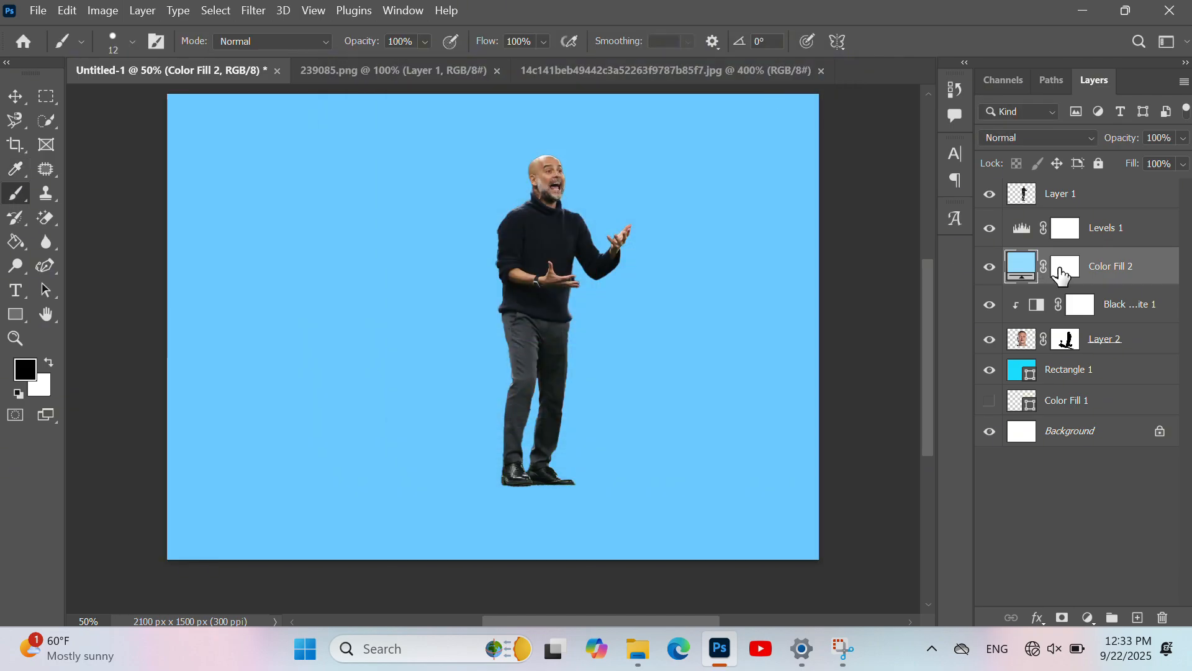
# - Set Color Fill 2's blend mode to Color Dodge and invert its layer mask to black
pyautogui.click(1062, 276)
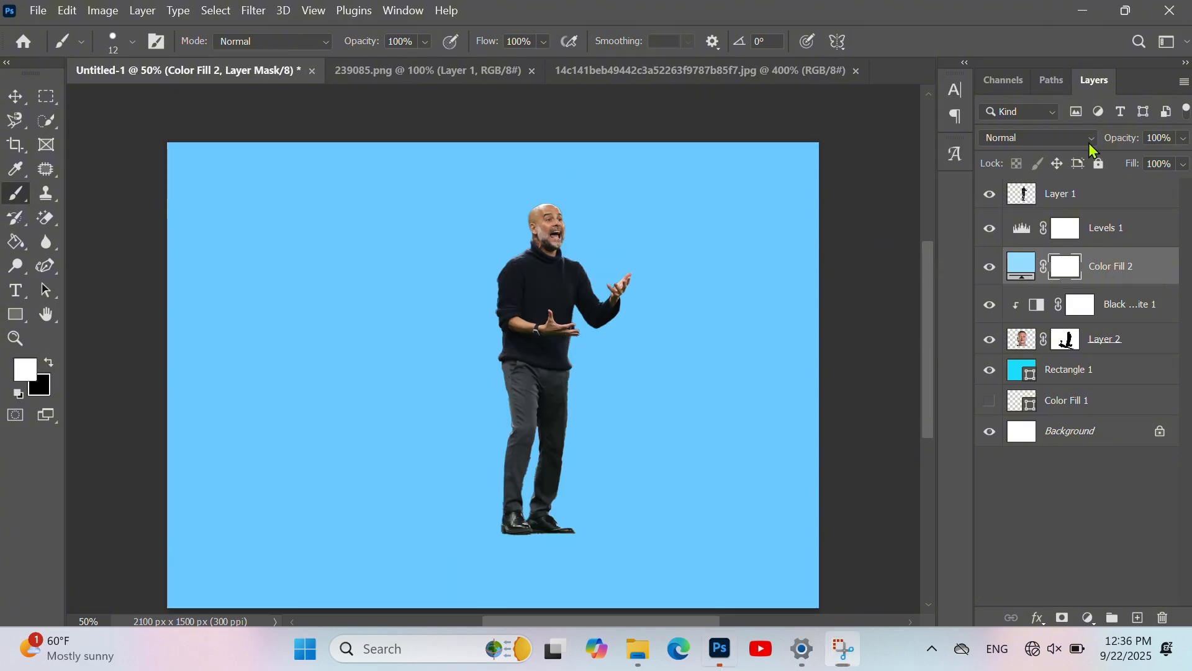
pyautogui.click(1093, 139)
pyautogui.click(1054, 312)
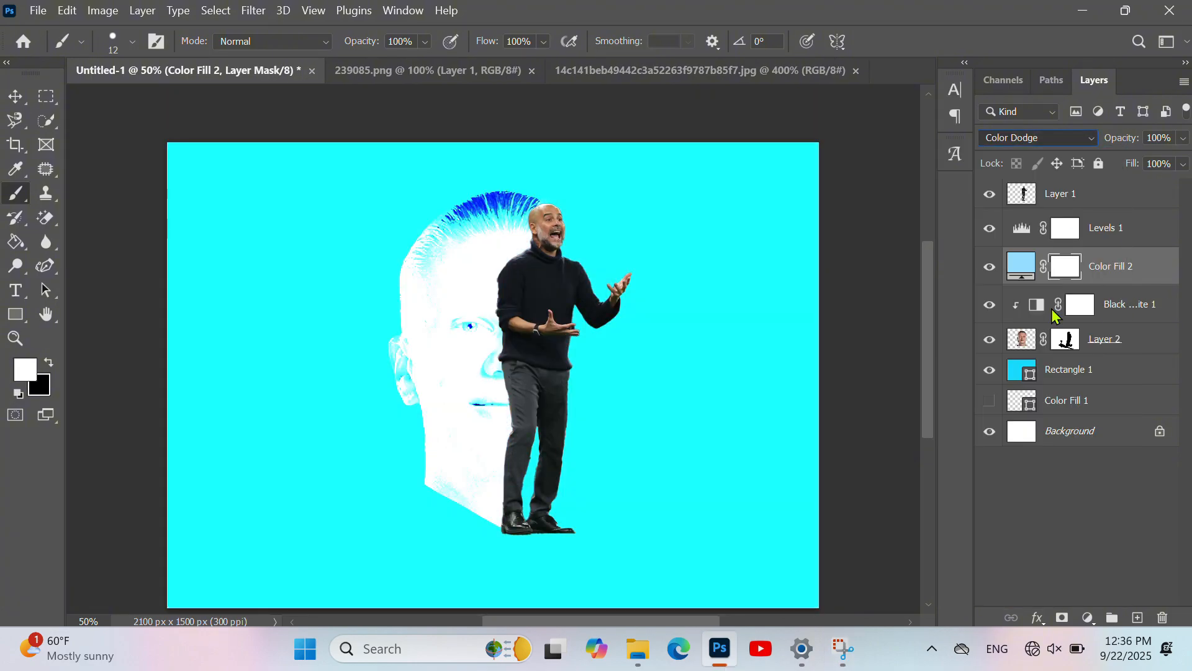
pyautogui.hotkey('ctrl', 'i')
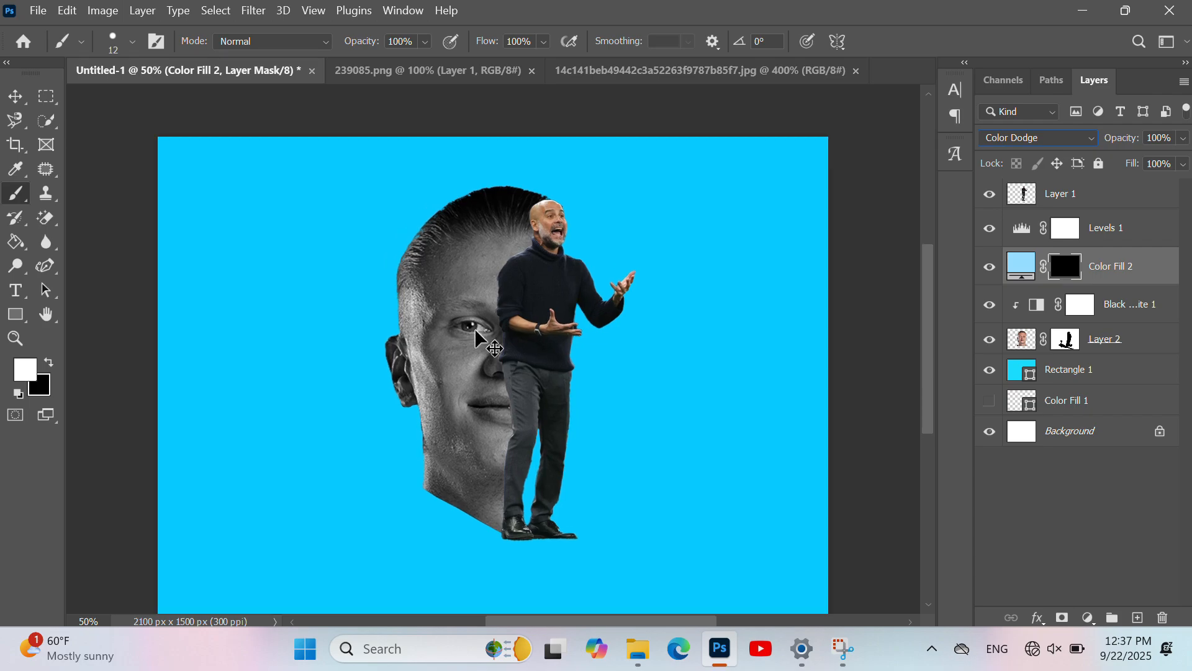
# - Paint white over the iris of the face's eye on Color Fill 2's mask with a 31 px Hard Round brush
pyautogui.hotkey('ctrl', '+')
pyautogui.hotkey('ctrl', '+')
pyautogui.hotkey('ctrl', '+')
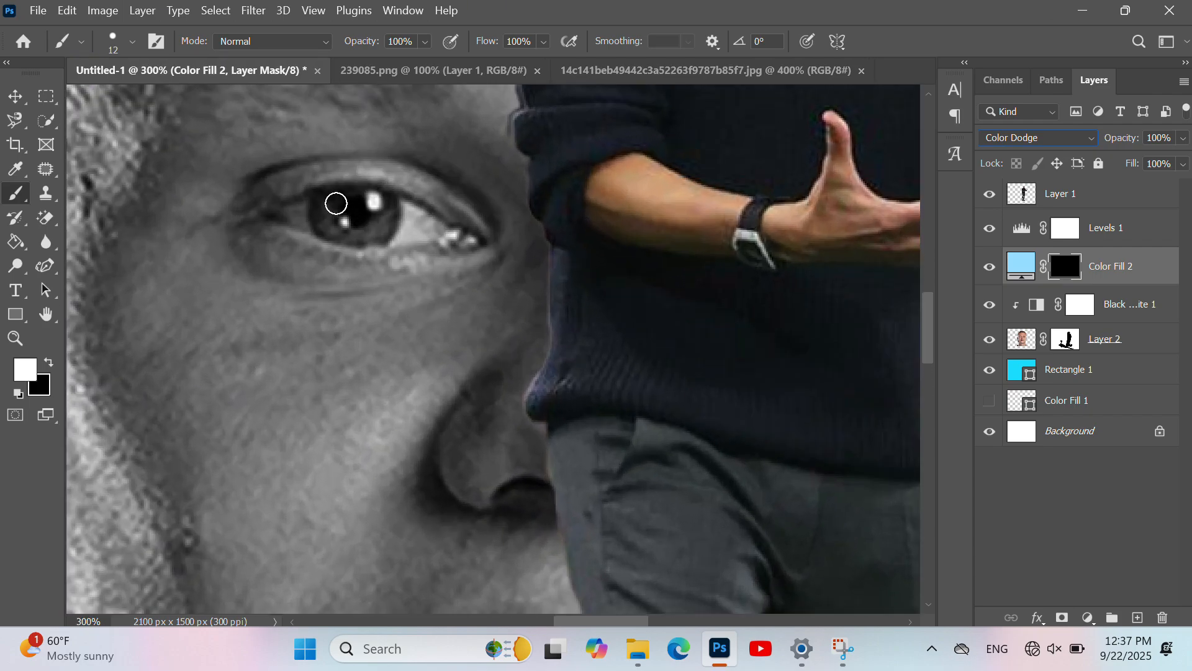
pyautogui.click(133, 42)
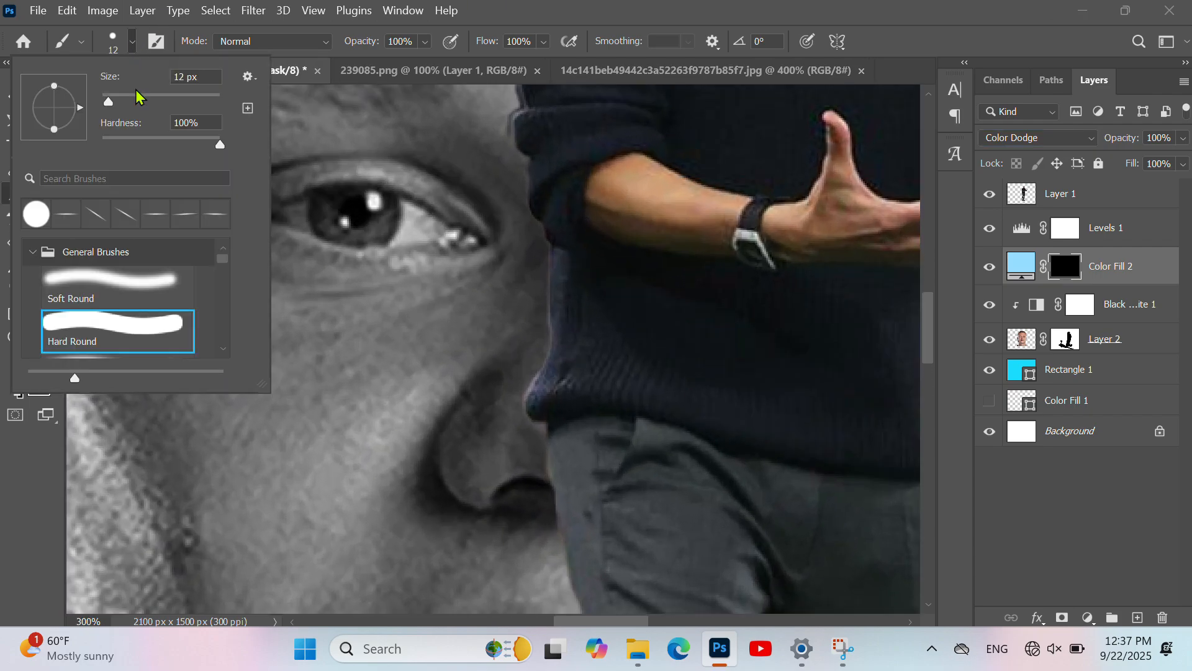
pyautogui.click(121, 95)
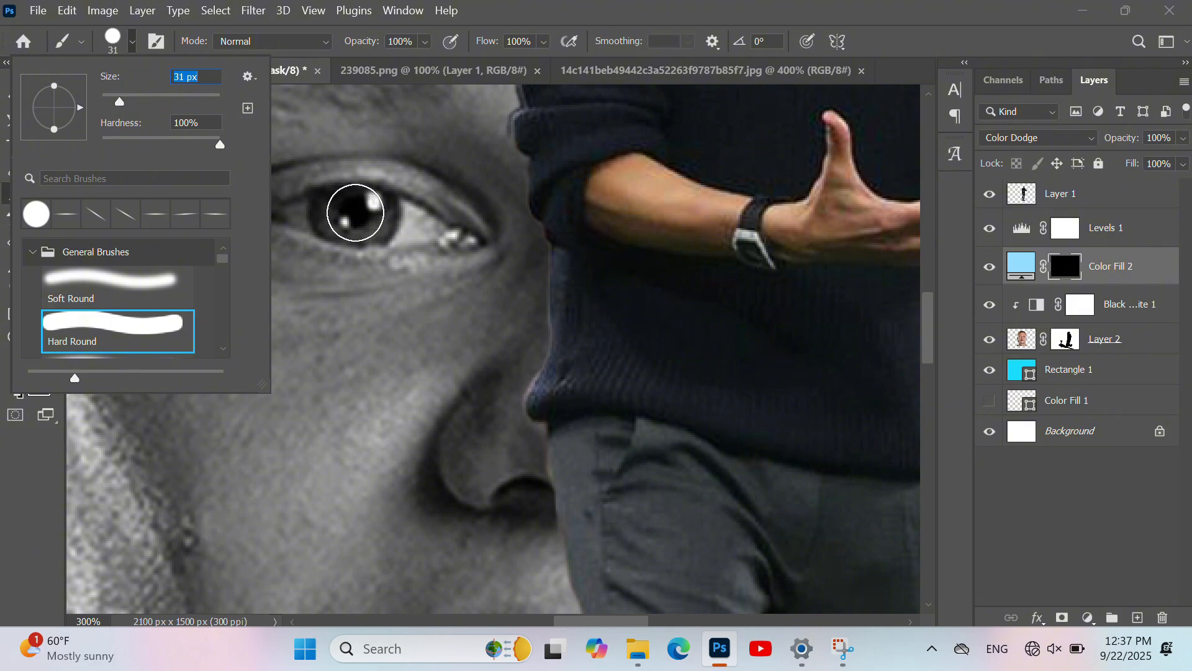
pyautogui.click(367, 209)
pyautogui.moveTo(370, 213)
pyautogui.mouseDown()
pyautogui.moveTo(338, 212)
pyautogui.moveTo(373, 217)
pyautogui.mouseUp()
# - In Color Fill 2's blending options, lower the opacity to 67% and set the Underlying Layer black point to 23
pyautogui.click(1152, 278)
pyautogui.doubleClick(1152, 278)
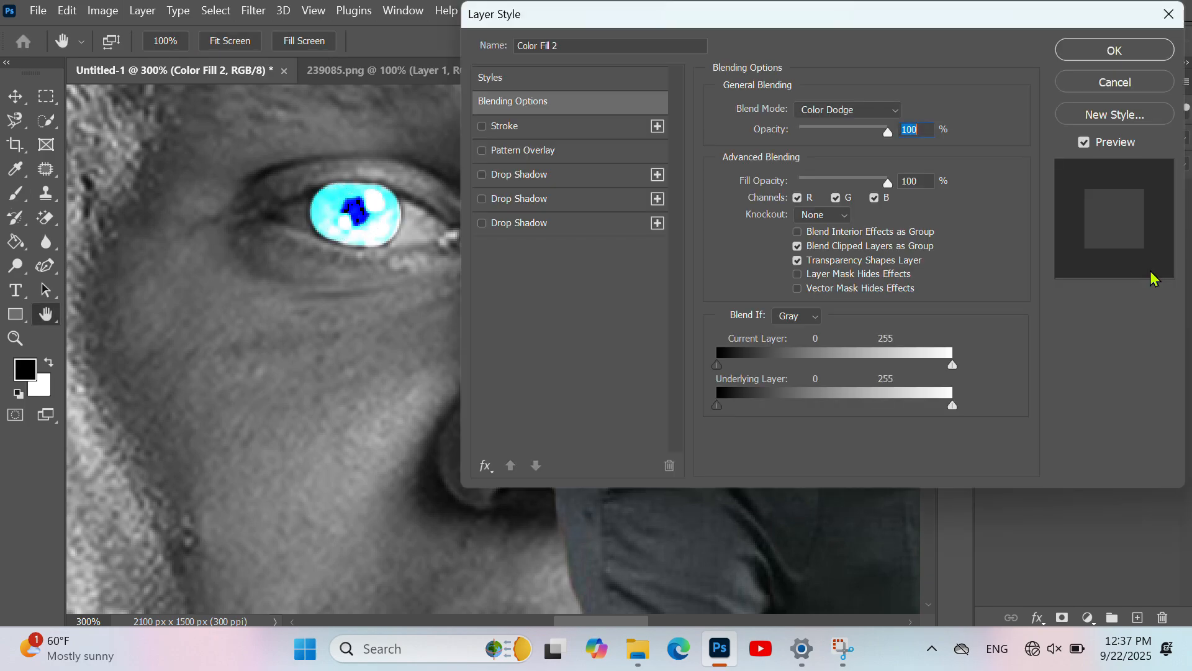
pyautogui.moveTo(873, 132); pyautogui.dragTo(865, 128)
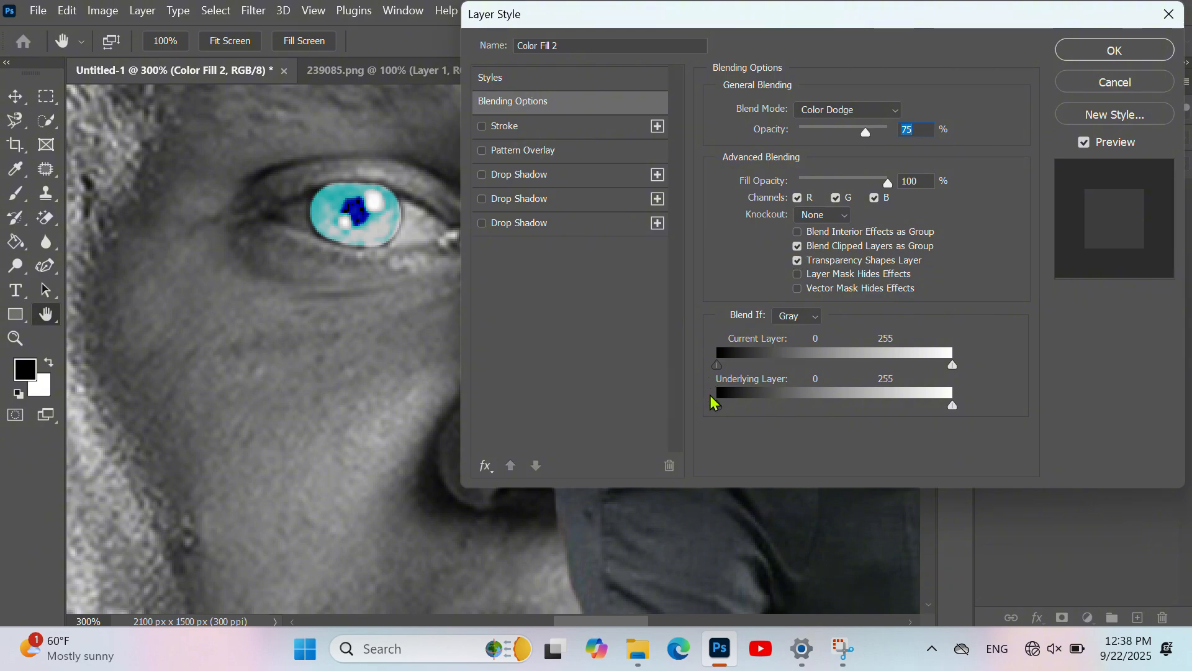
pyautogui.moveTo(732, 406); pyautogui.dragTo(739, 407)
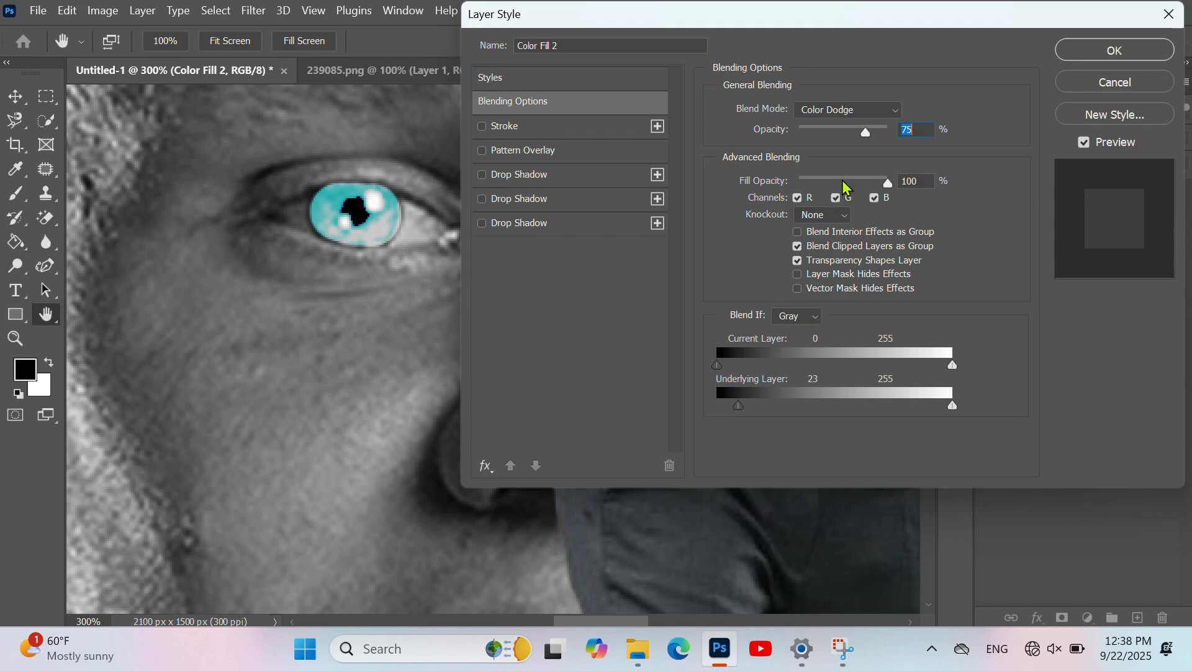
pyautogui.moveTo(866, 132); pyautogui.dragTo(859, 129)
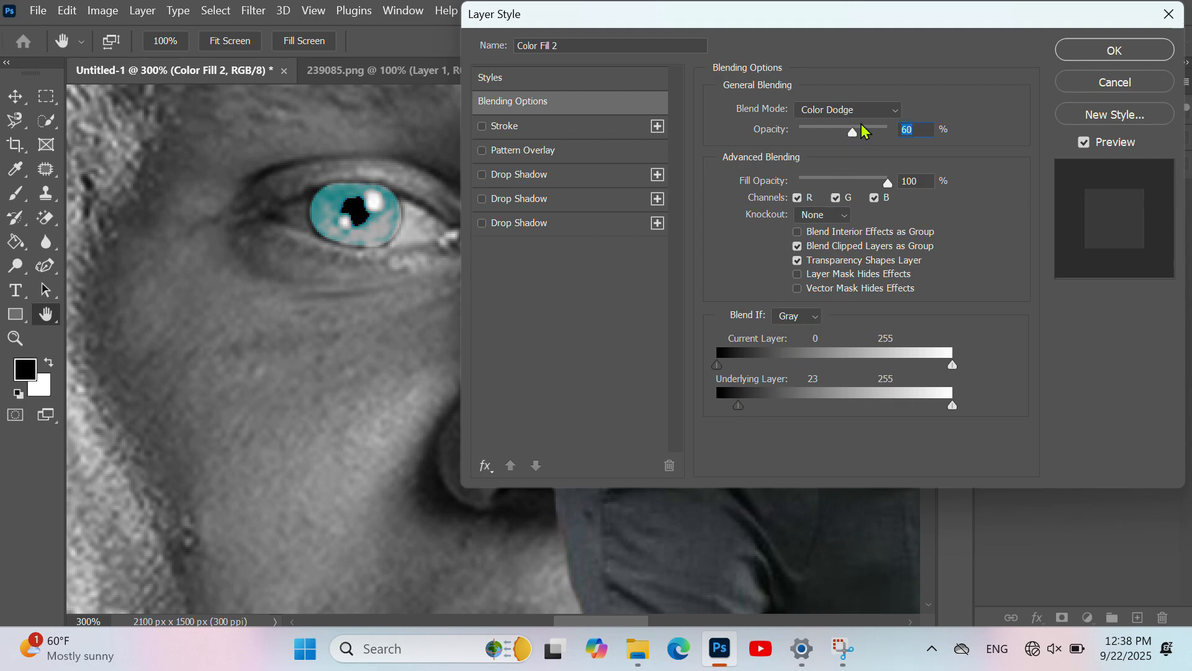
pyautogui.click(1081, 50)
# - Add a new layer above Color Fill 2 and name it "shadow"
pyautogui.hotkey('ctrl', '-')
pyautogui.hotkey('ctrl', '-')
pyautogui.hotkey('ctrl', '-')
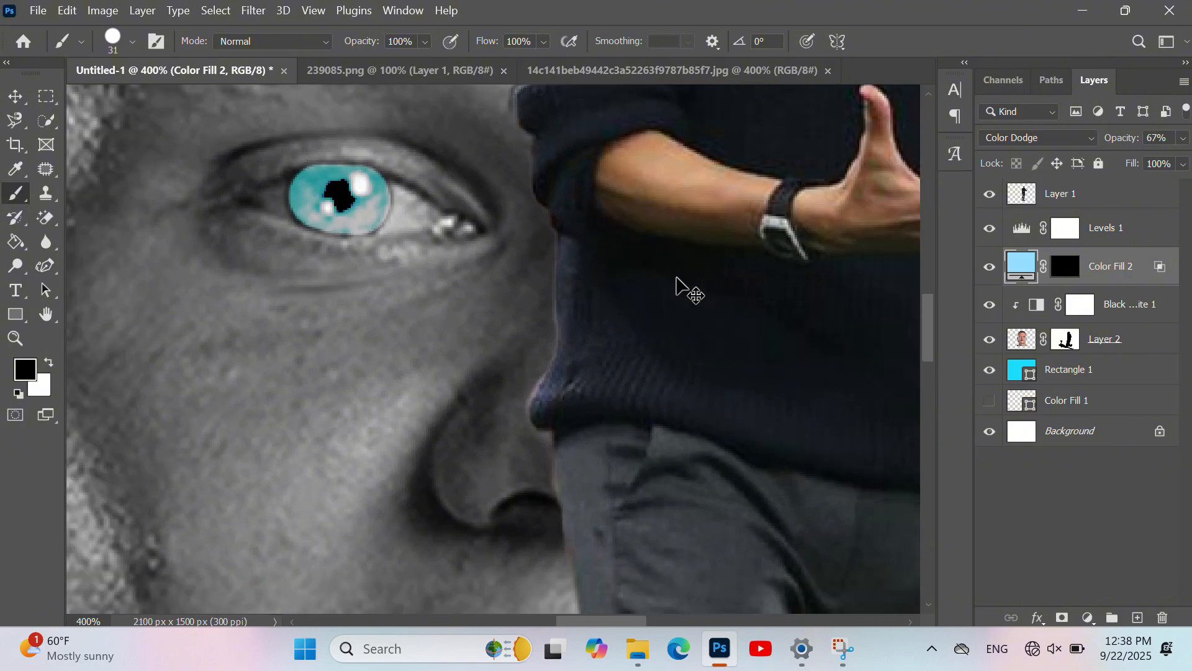
pyautogui.hotkey('ctrl', '-')
pyautogui.hotkey('ctrl', '-')
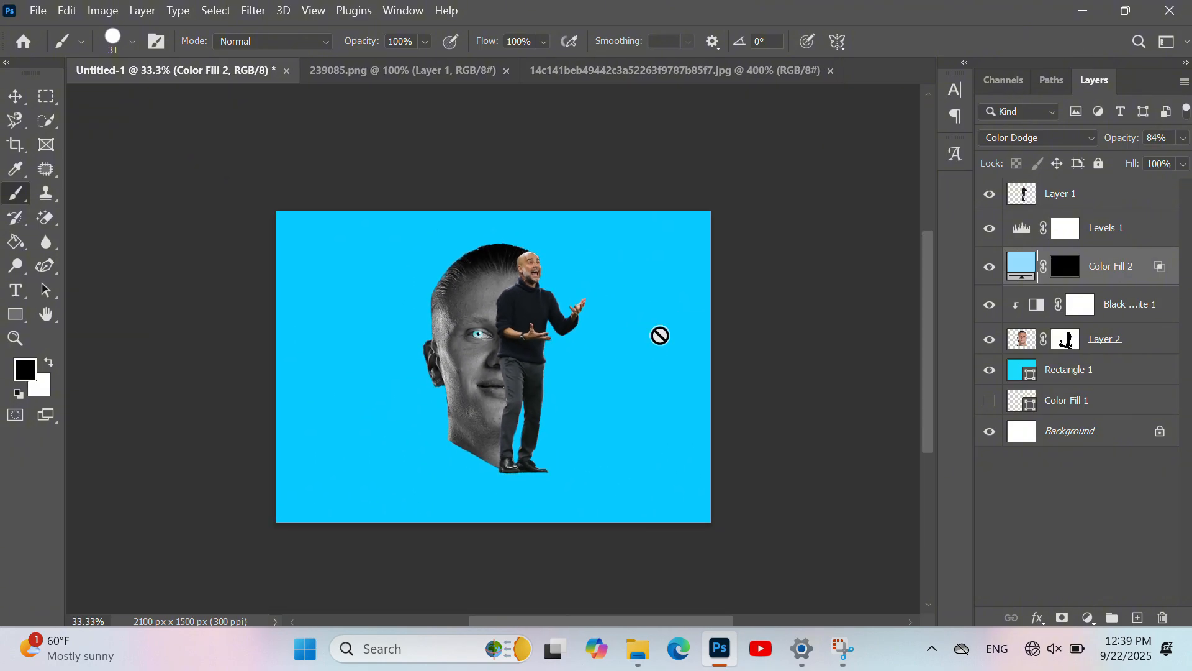
pyautogui.hotkey('ctrl', '+')
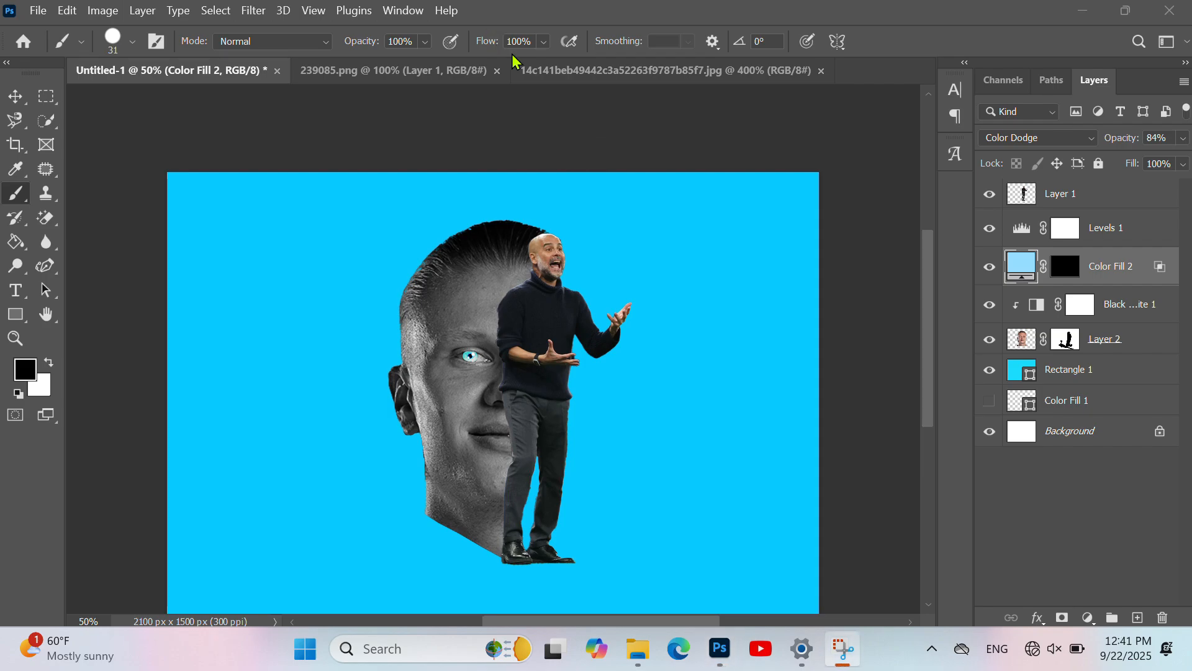
pyautogui.click(1137, 617)
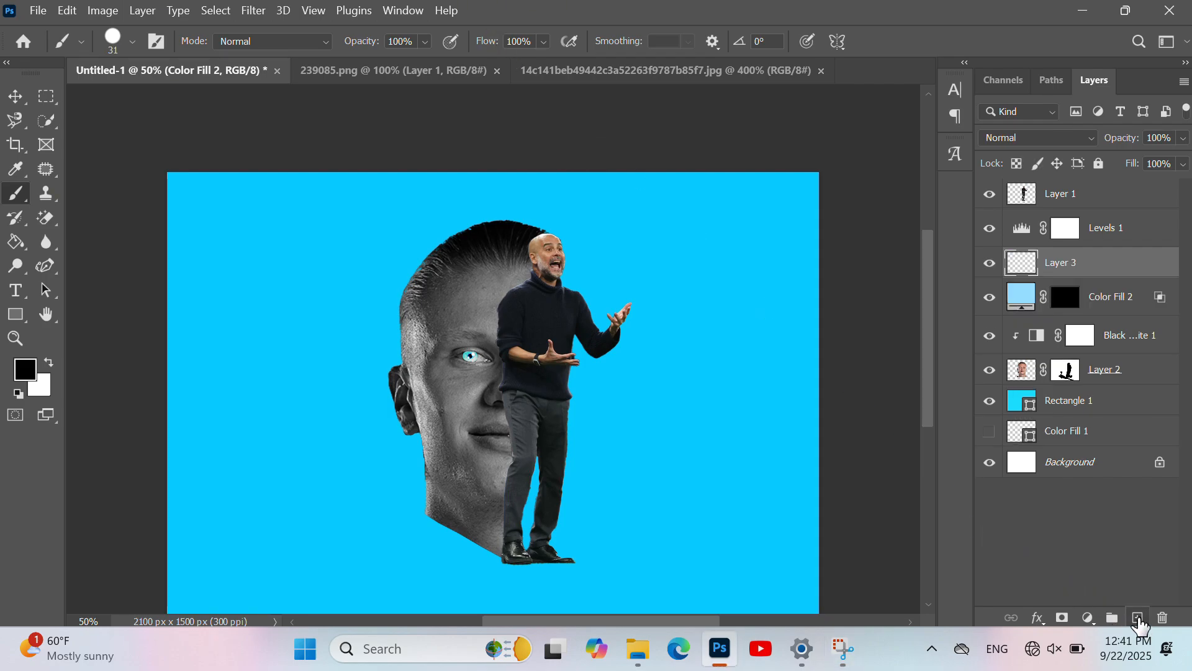
pyautogui.doubleClick(1080, 264)
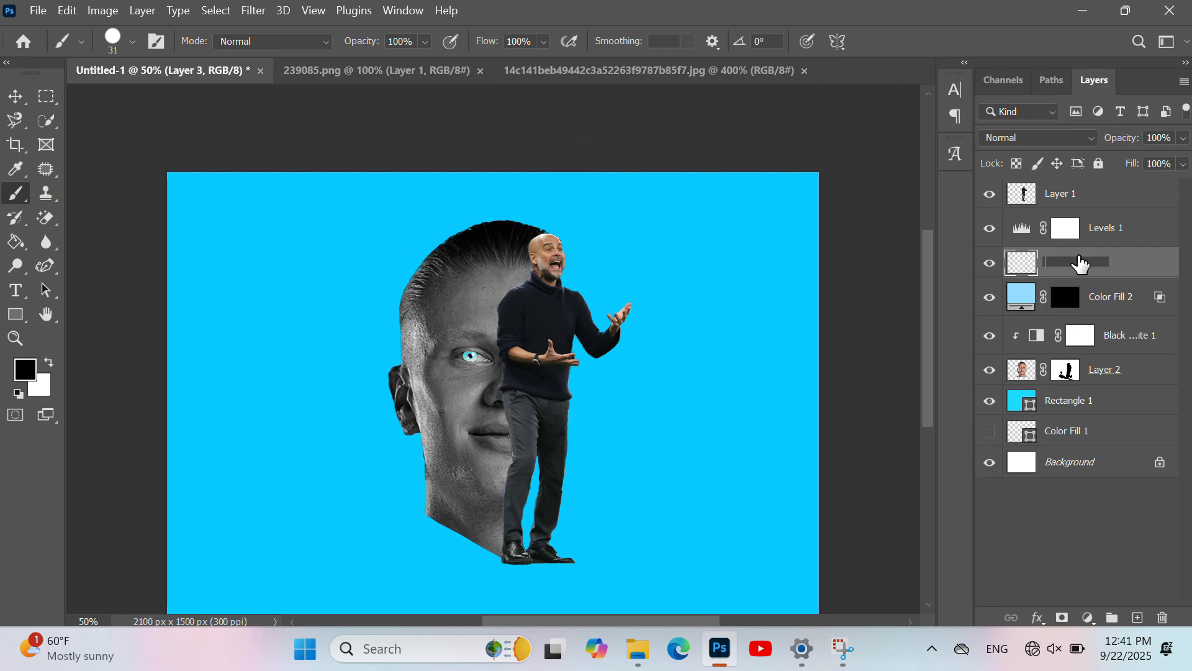
pyautogui.write('shadow')
pyautogui.press('Return')
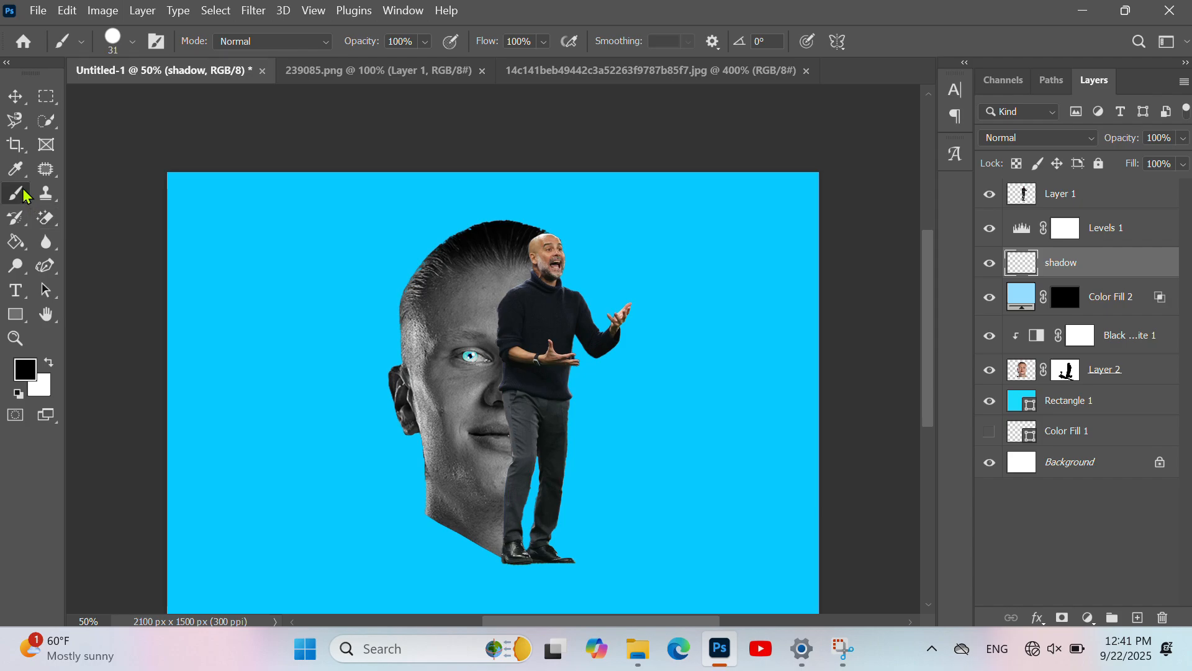
# - Paint a thin black shadow under the man's feet with a flattened 174 px Soft Round brush and lower the shadow layer's opacity
pyautogui.rightClick(297, 288)
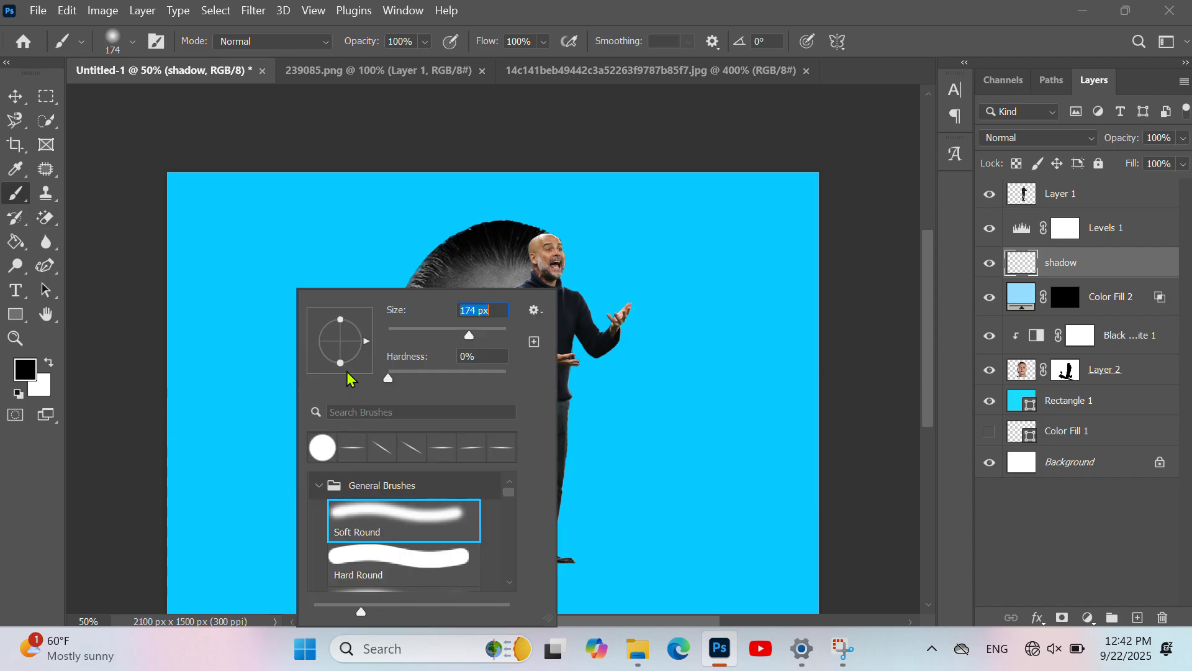
pyautogui.moveTo(342, 364); pyautogui.dragTo(342, 343)
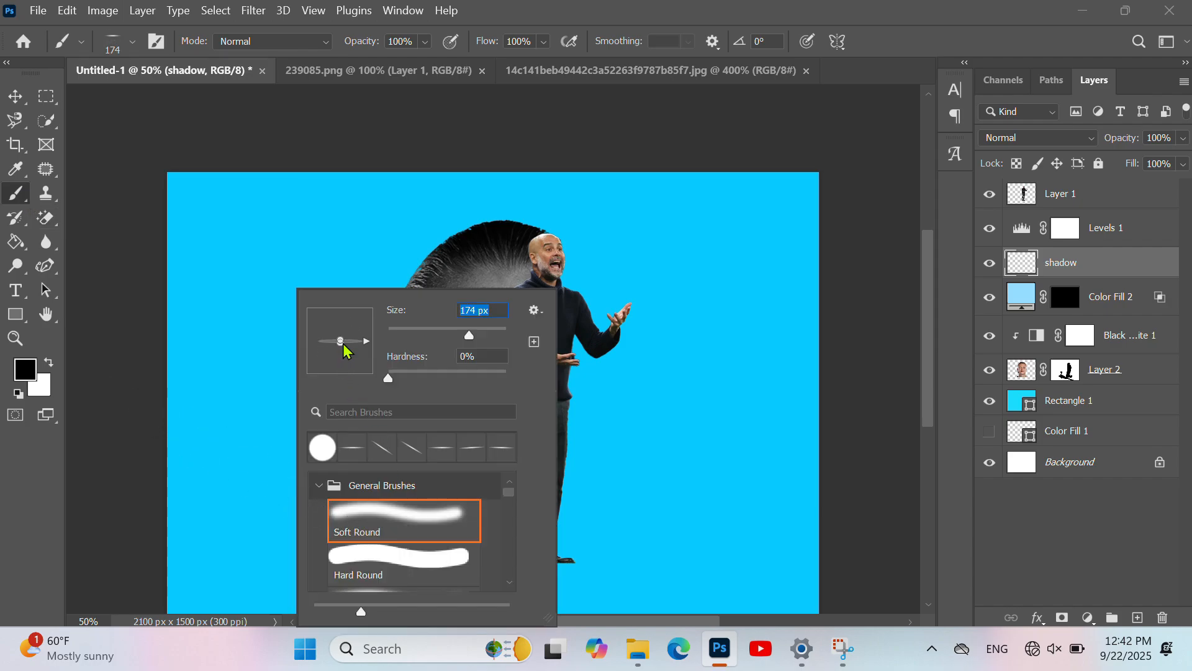
pyautogui.click(119, 279)
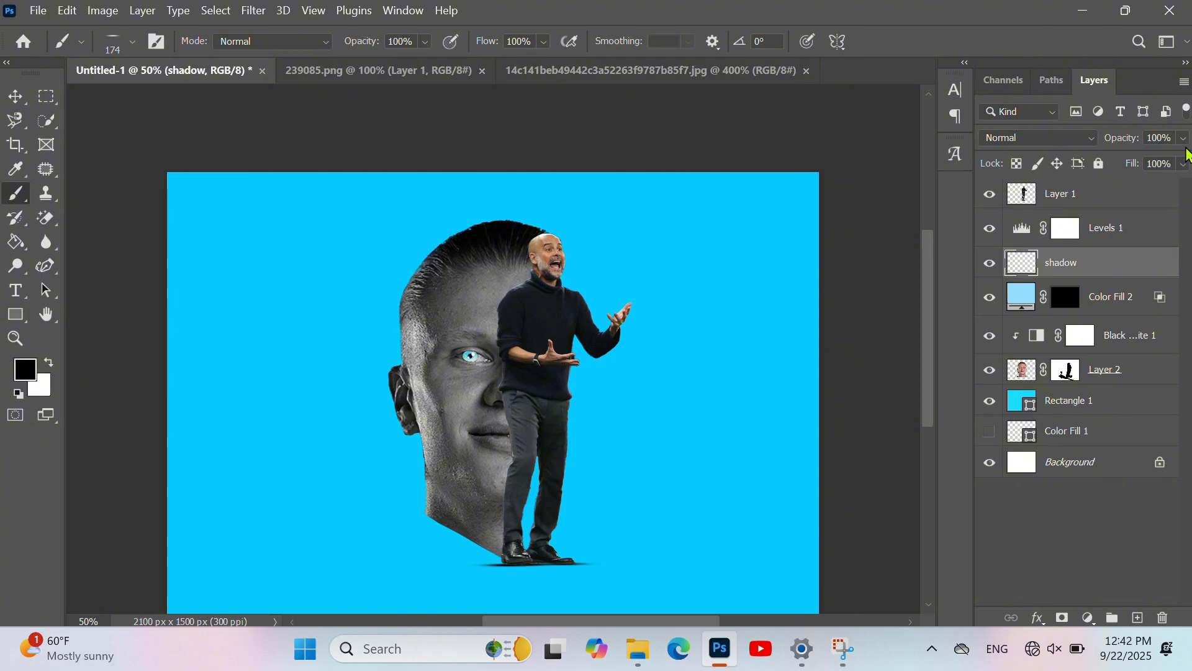
pyautogui.click(1183, 138)
pyautogui.moveTo(1175, 156); pyautogui.dragTo(1153, 163)
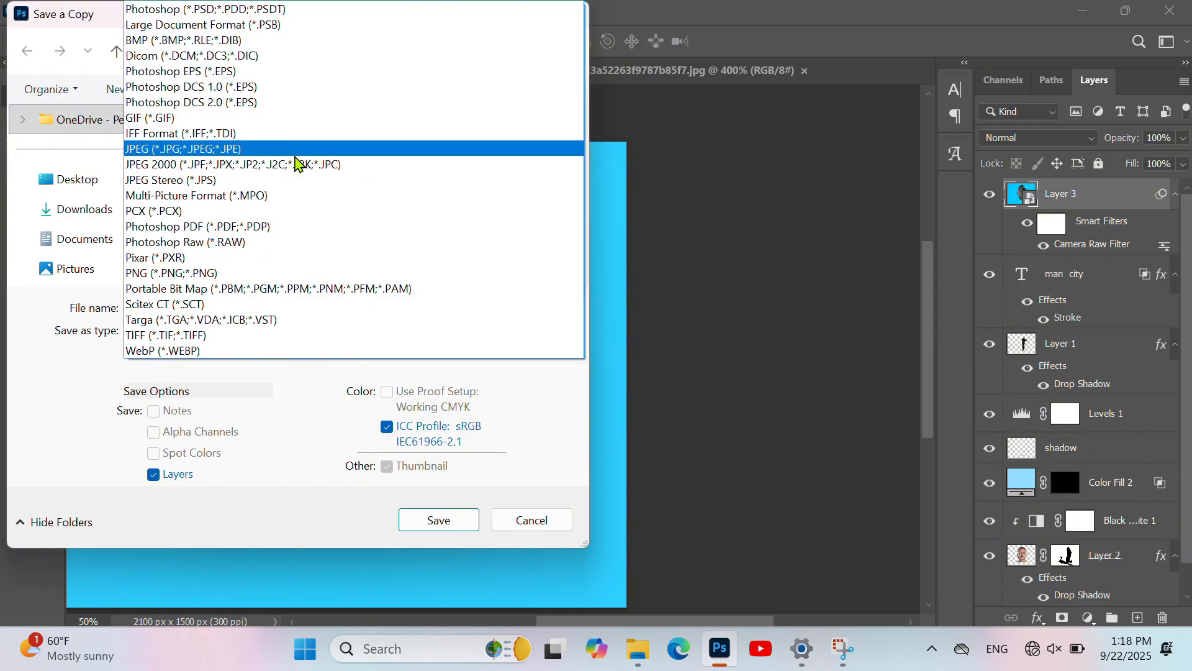
# - Save a copy of the finished poster in JPEG format
pyautogui.click(295, 149)
pyautogui.click(426, 521)
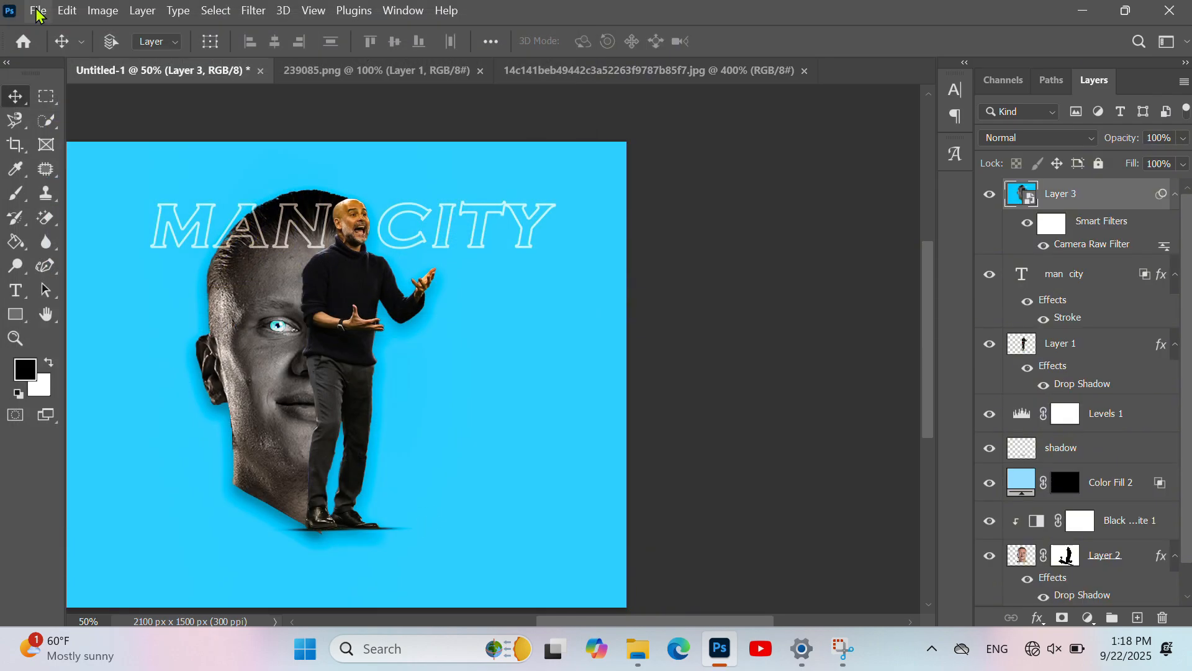
pyautogui.click(38, 11)
pyautogui.click(118, 248)
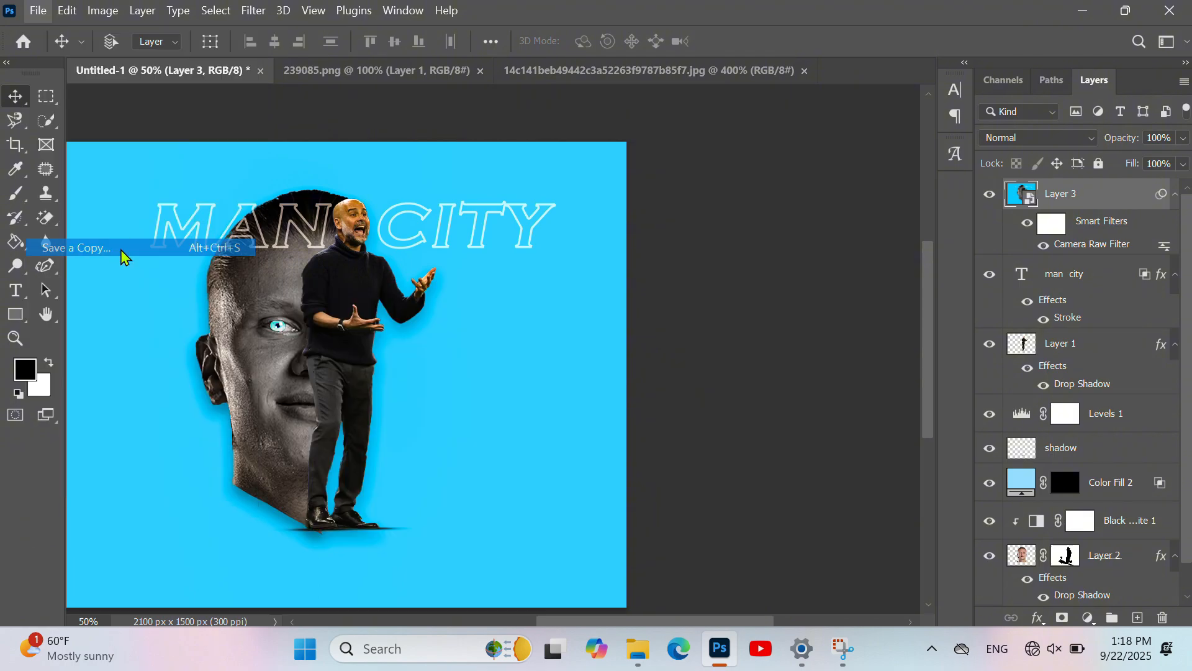